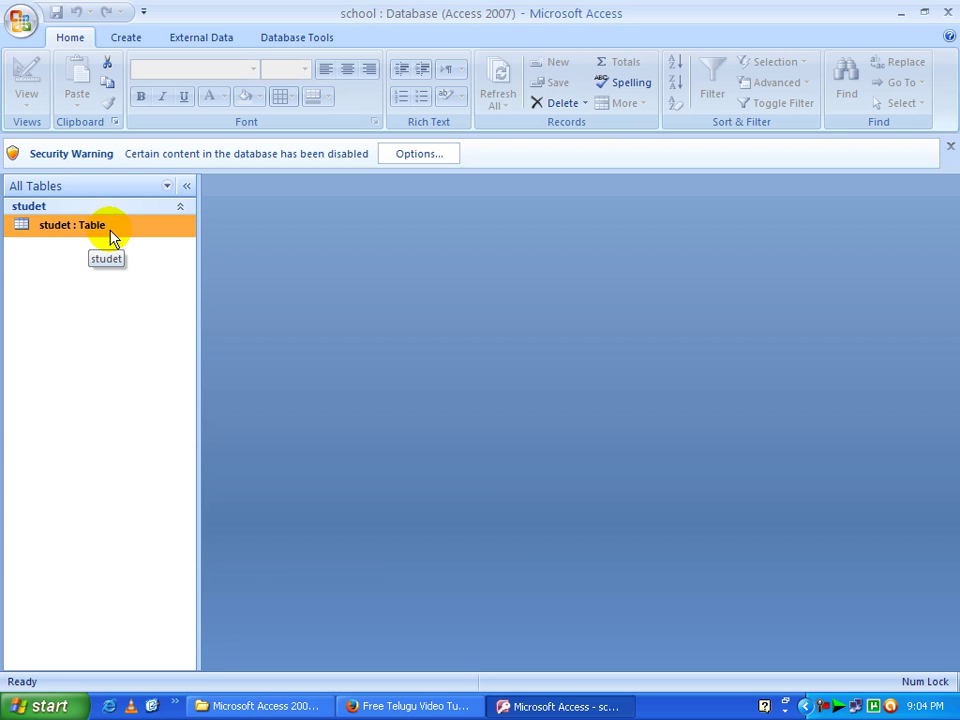
Switch to Firefox and load gmail.com in a new browser tab.
{"action": "left_click", "coordinate": [378, 706]}
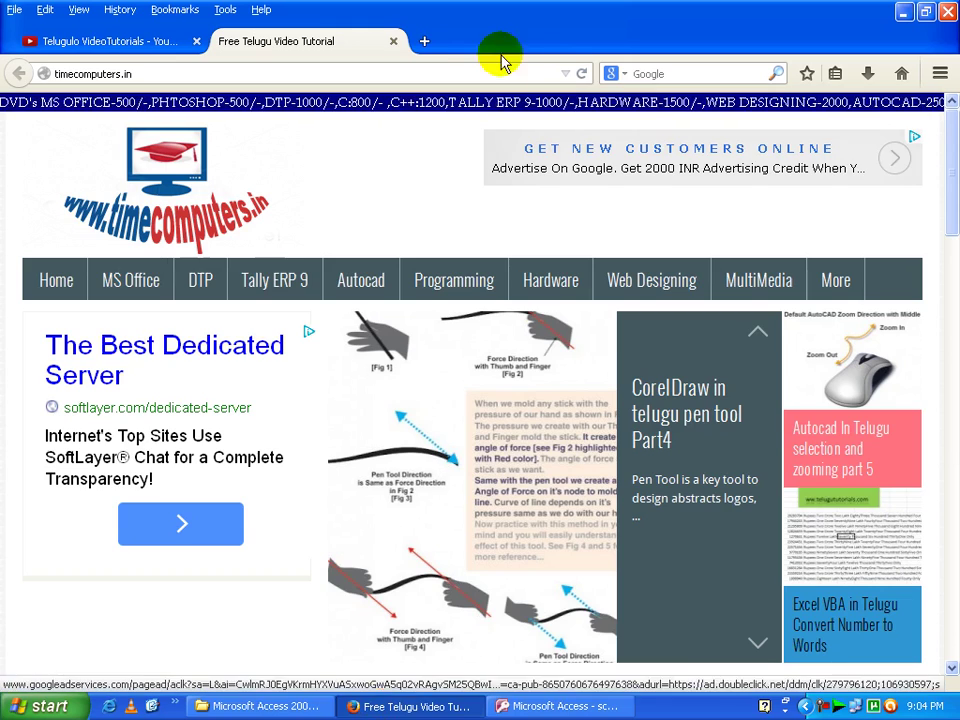
{"action": "left_click", "coordinate": [424, 41]}
{"action": "left_click", "coordinate": [680, 76]}
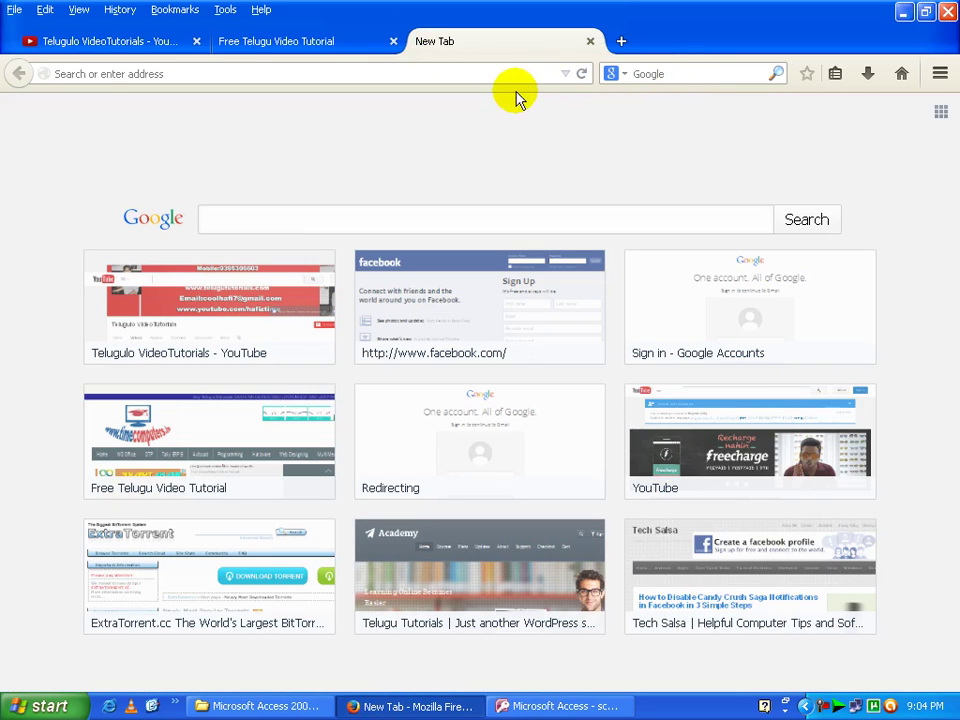
{"action": "left_click", "coordinate": [406, 76]}
{"action": "type", "text": "g"}
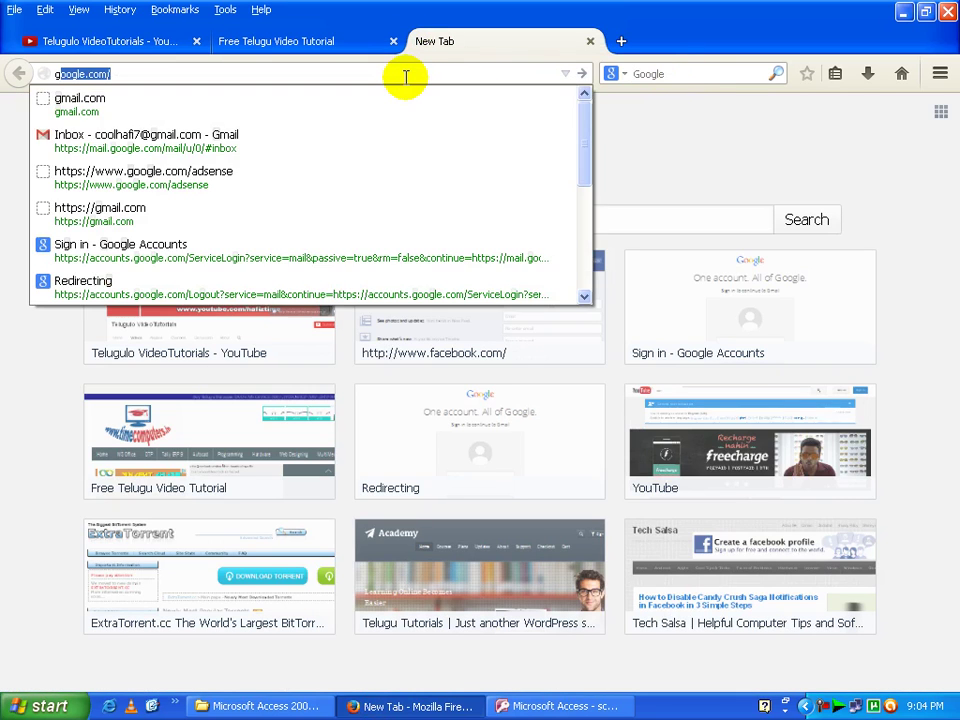
{"action": "type", "text": "mai"}
{"action": "key", "text": "Return"}
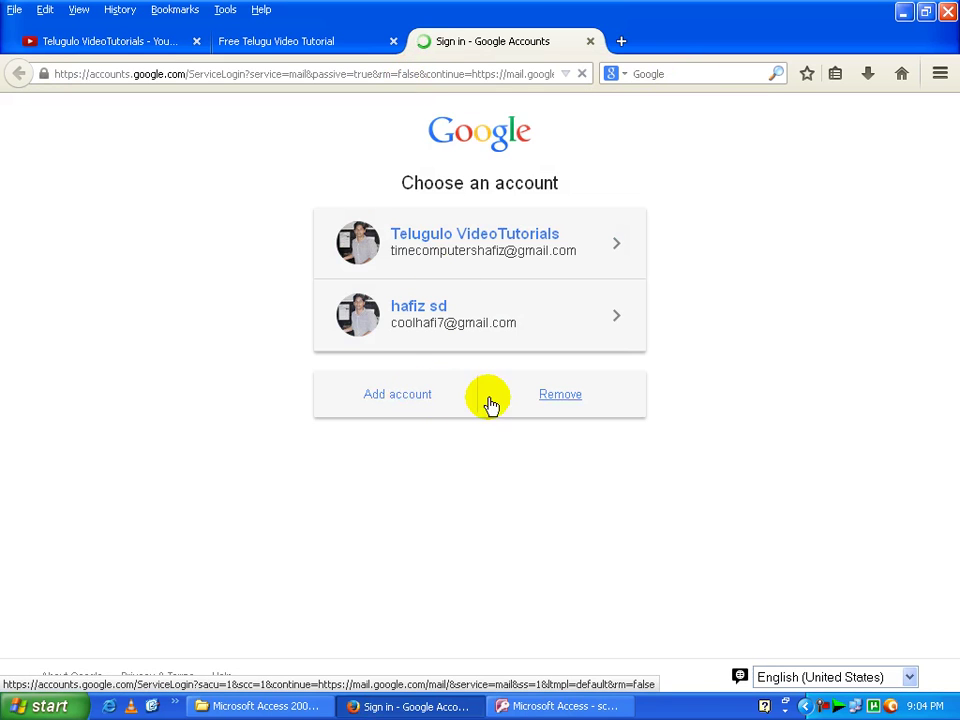
Open the Google account creation form, examine its first and last name fields, and return to Microsoft Access.
{"action": "left_click", "coordinate": [405, 396]}
{"action": "left_click", "coordinate": [472, 632]}
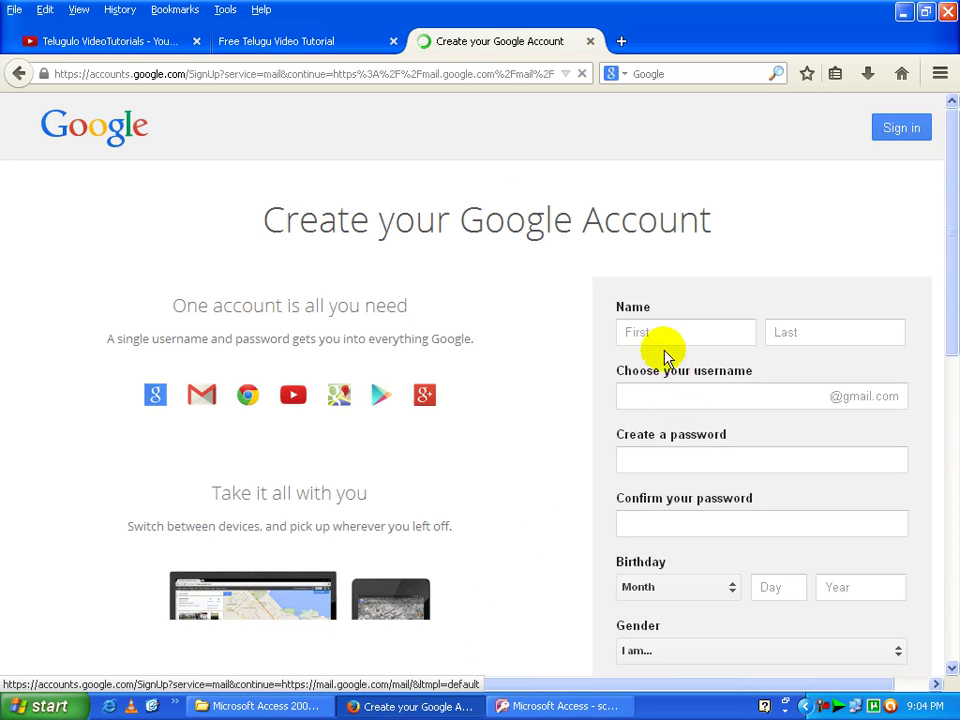
{"action": "left_click", "coordinate": [658, 332]}
{"action": "left_click", "coordinate": [808, 330]}
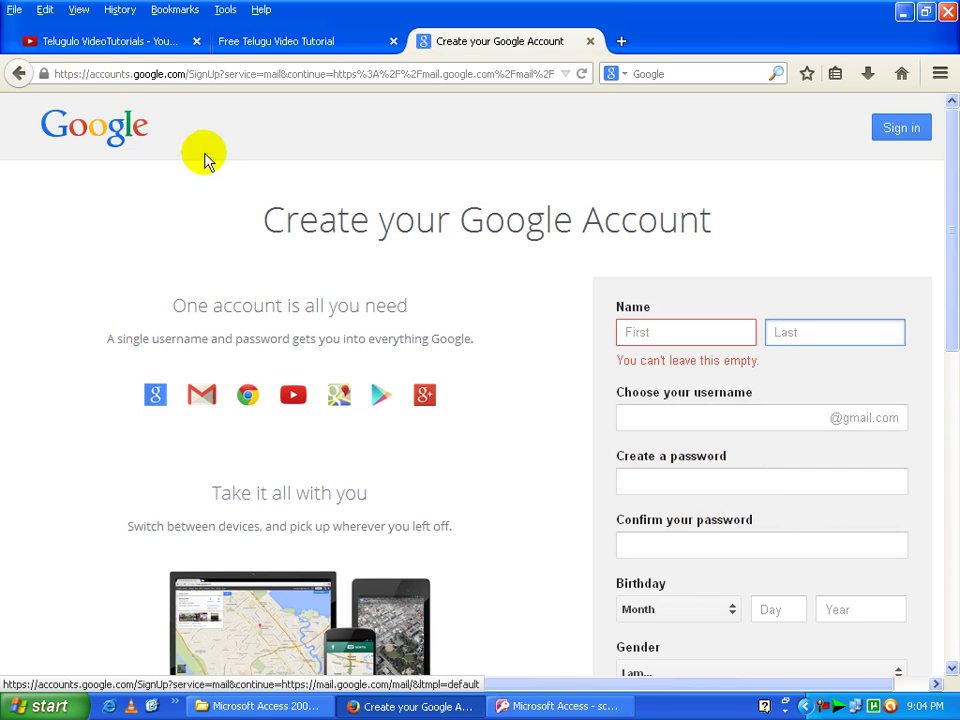
{"action": "left_click", "coordinate": [520, 707]}
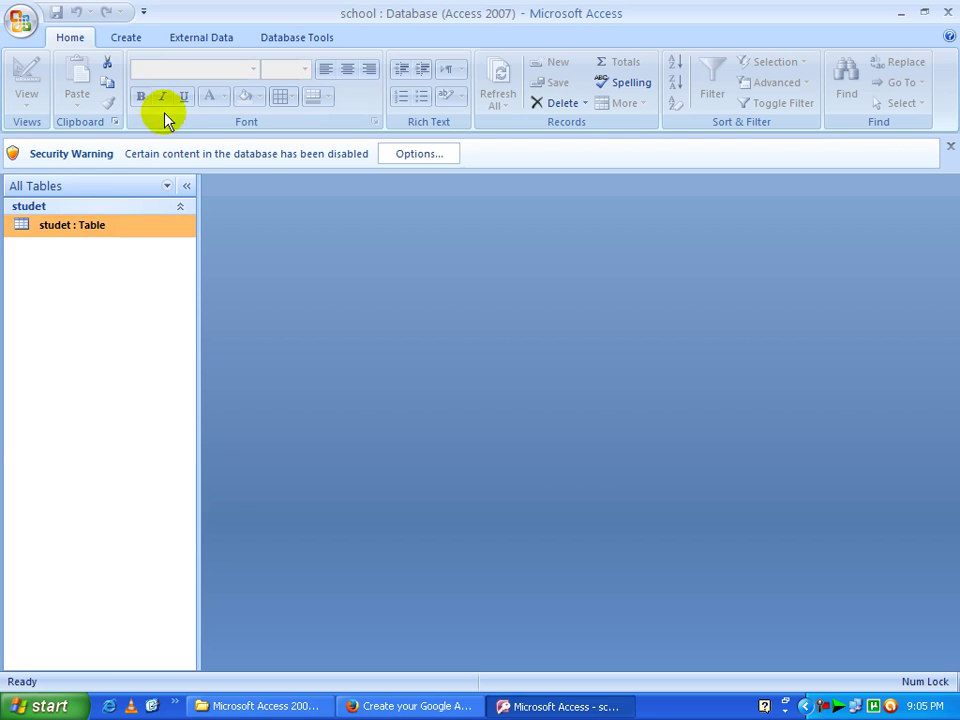
{"action": "left_click", "coordinate": [128, 42]}
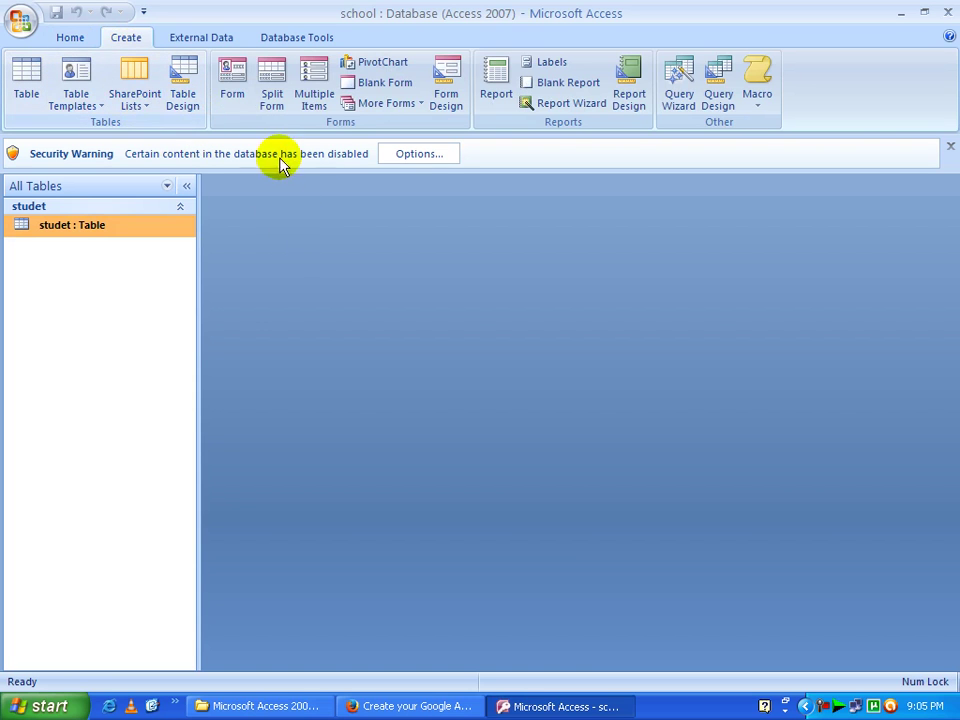
{"action": "left_click", "coordinate": [445, 105]}
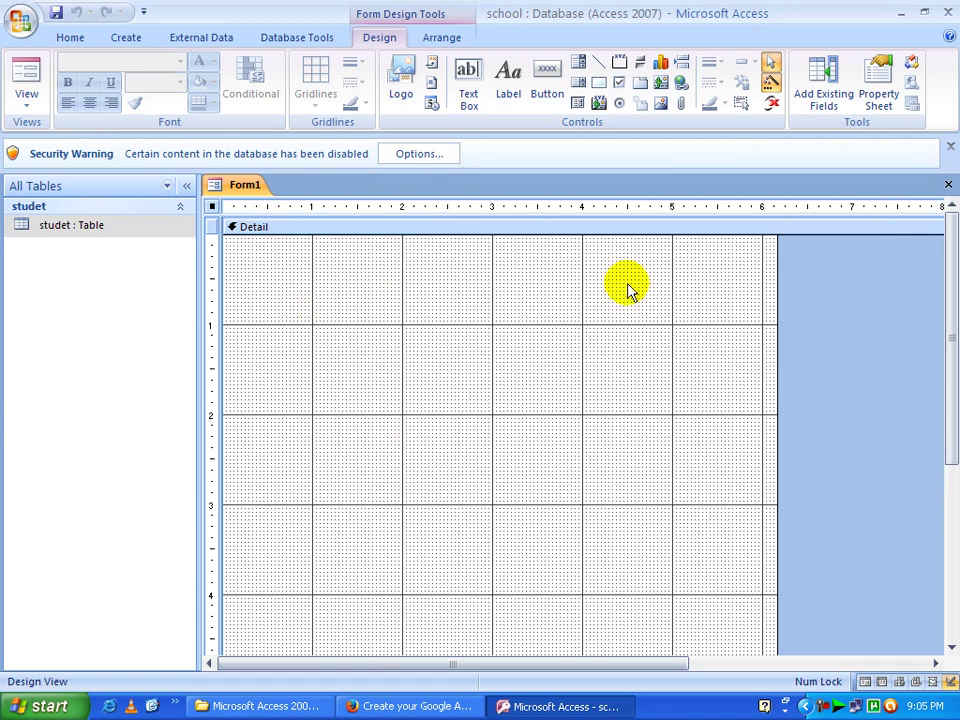
{"action": "left_click", "coordinate": [950, 146]}
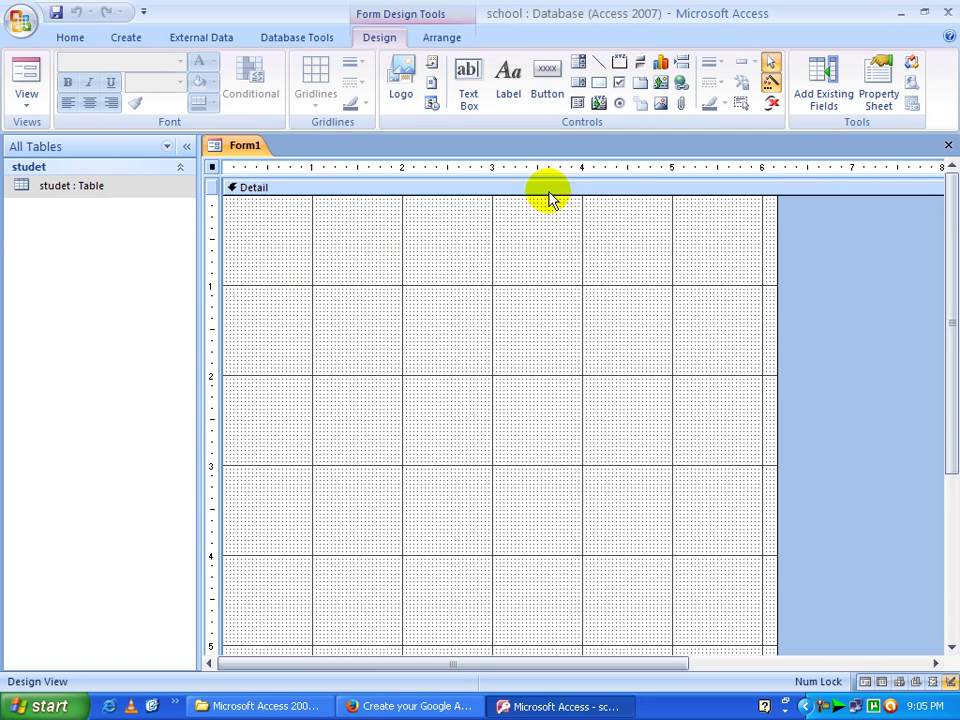
{"action": "left_click", "coordinate": [947, 145]}
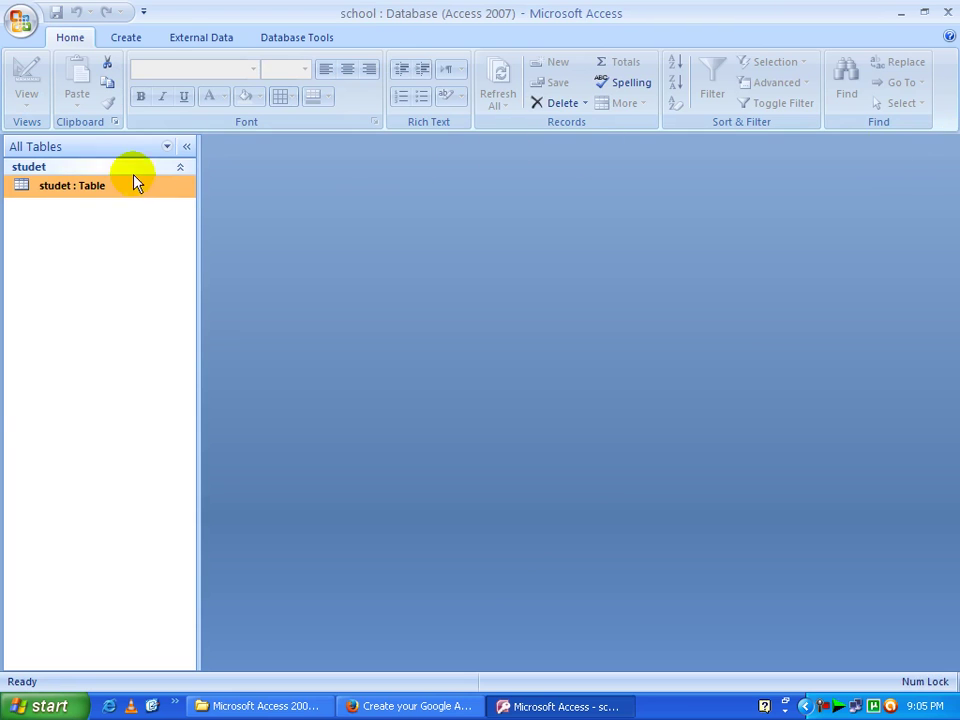
Create a single-record form from the studet table.
{"action": "left_click", "coordinate": [133, 40]}
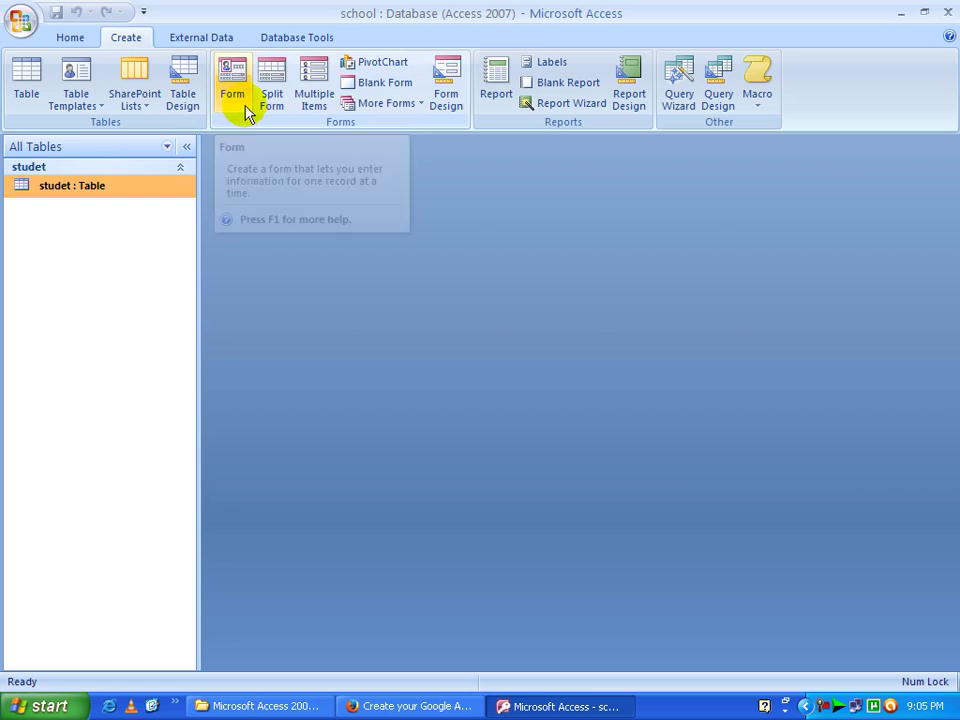
{"action": "left_click", "coordinate": [232, 72]}
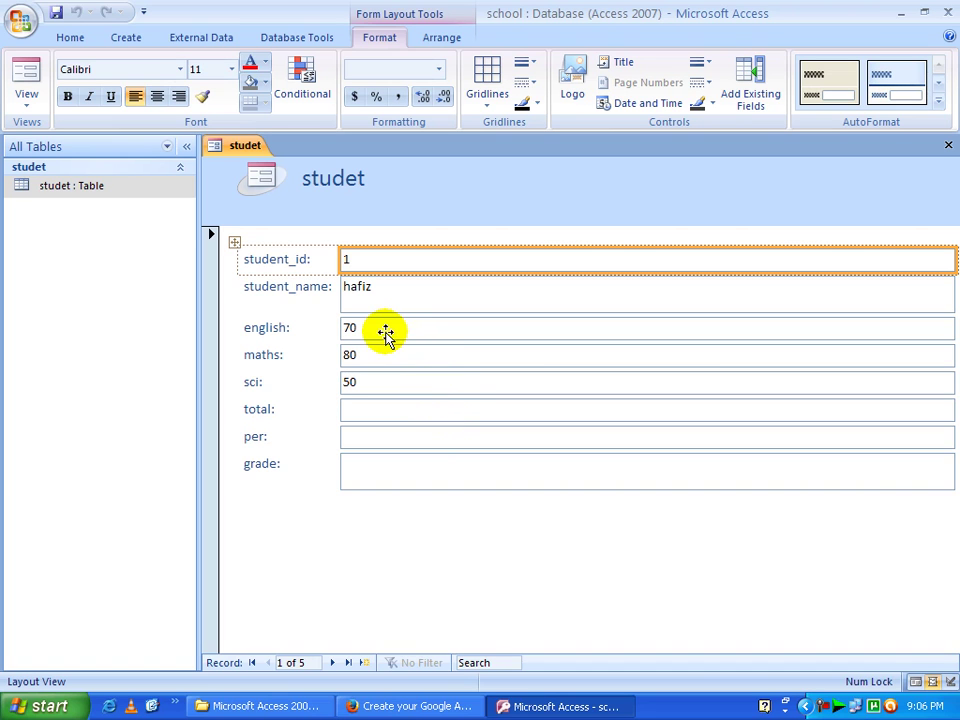
Examine the generated form's fields in Layout View, from student_id down to the marks and total fields.
{"action": "left_click", "coordinate": [385, 331]}
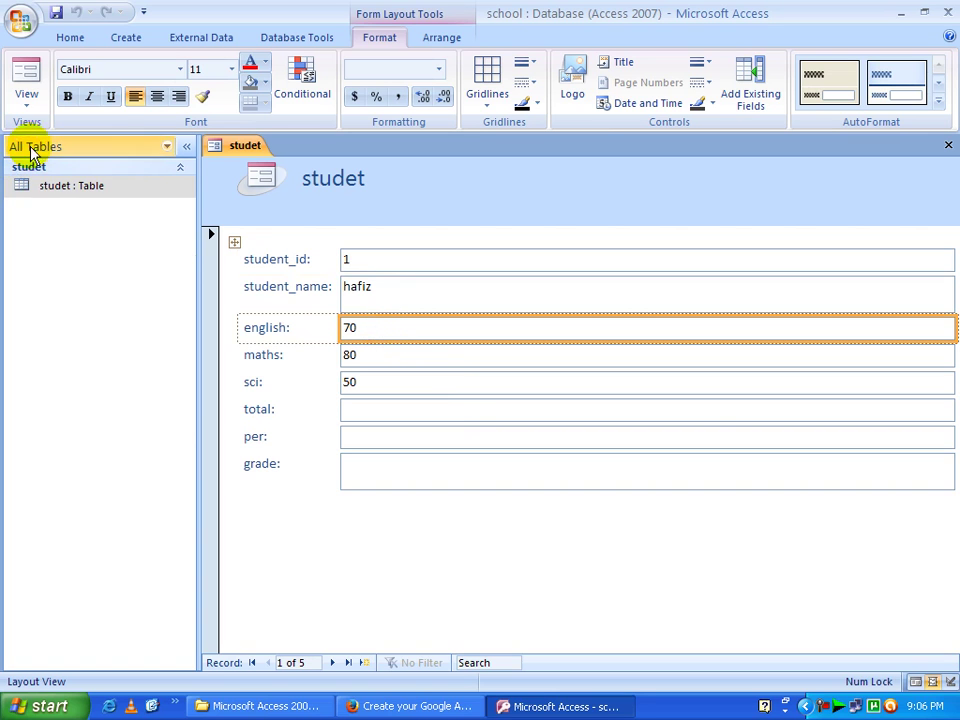
{"action": "left_click", "coordinate": [24, 106]}
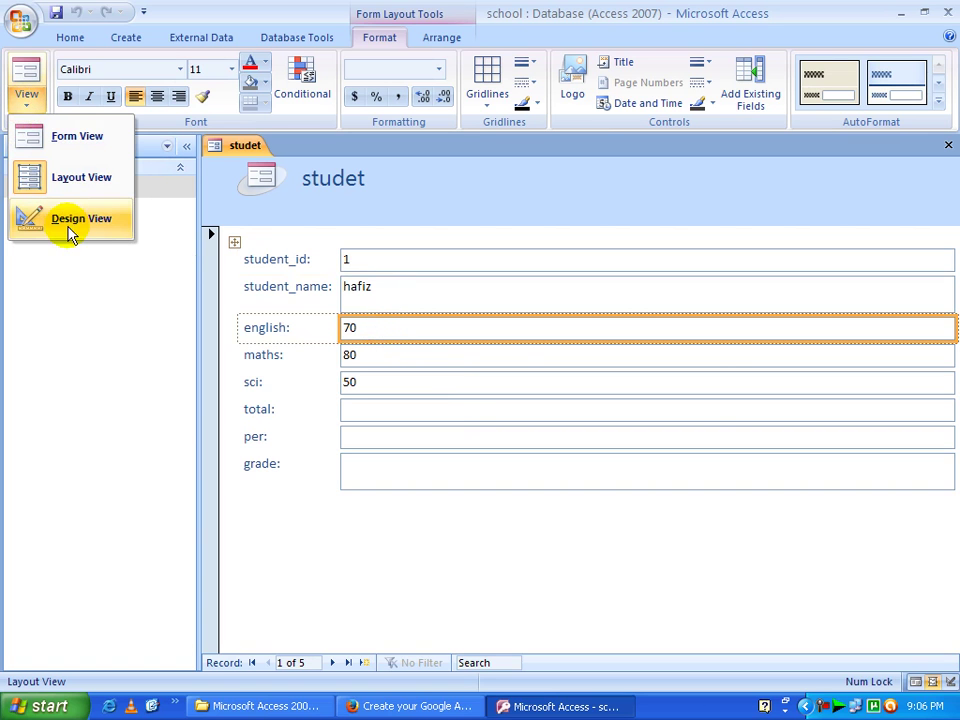
{"action": "left_click", "coordinate": [369, 377]}
{"action": "left_click", "coordinate": [378, 385]}
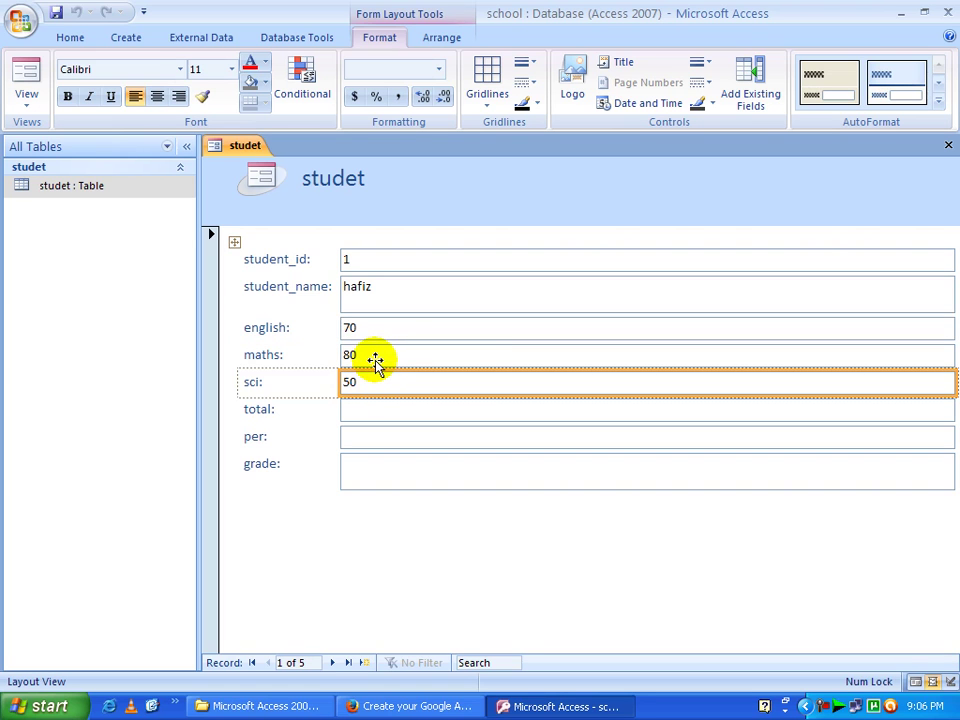
{"action": "left_click", "coordinate": [420, 414]}
{"action": "left_click_drag", "start_coordinate": [429, 395], "coordinate": [401, 476]}
{"action": "left_click", "coordinate": [362, 259]}
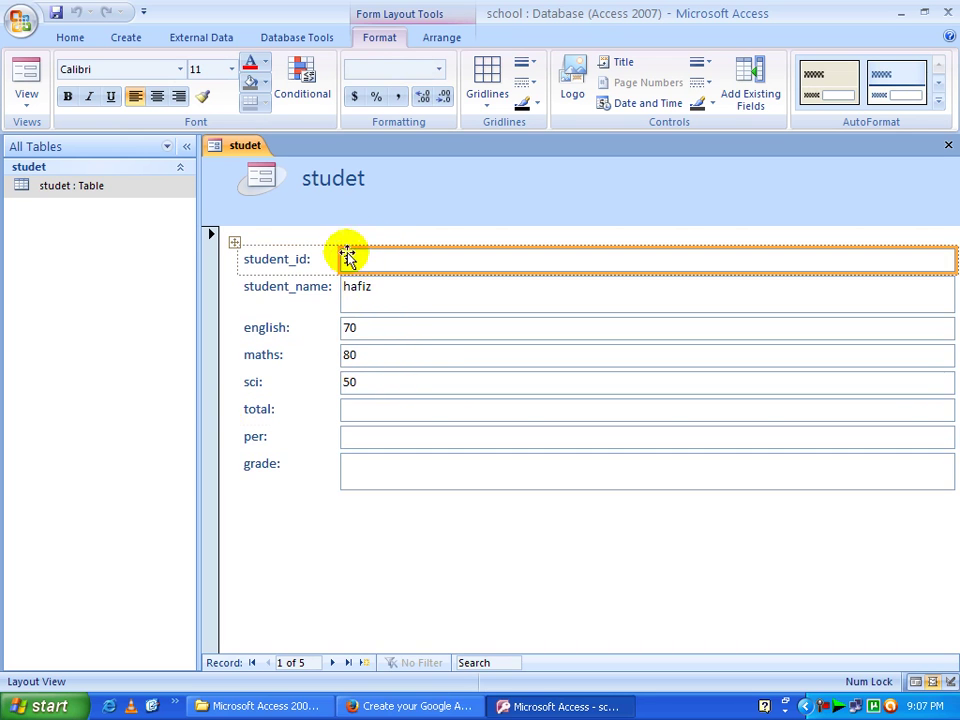
{"action": "left_click", "coordinate": [388, 300]}
{"action": "left_click", "coordinate": [399, 332]}
{"action": "left_click", "coordinate": [399, 360]}
{"action": "left_click", "coordinate": [388, 386]}
{"action": "left_click", "coordinate": [386, 383]}
{"action": "left_click", "coordinate": [386, 364]}
{"action": "left_click", "coordinate": [377, 294]}
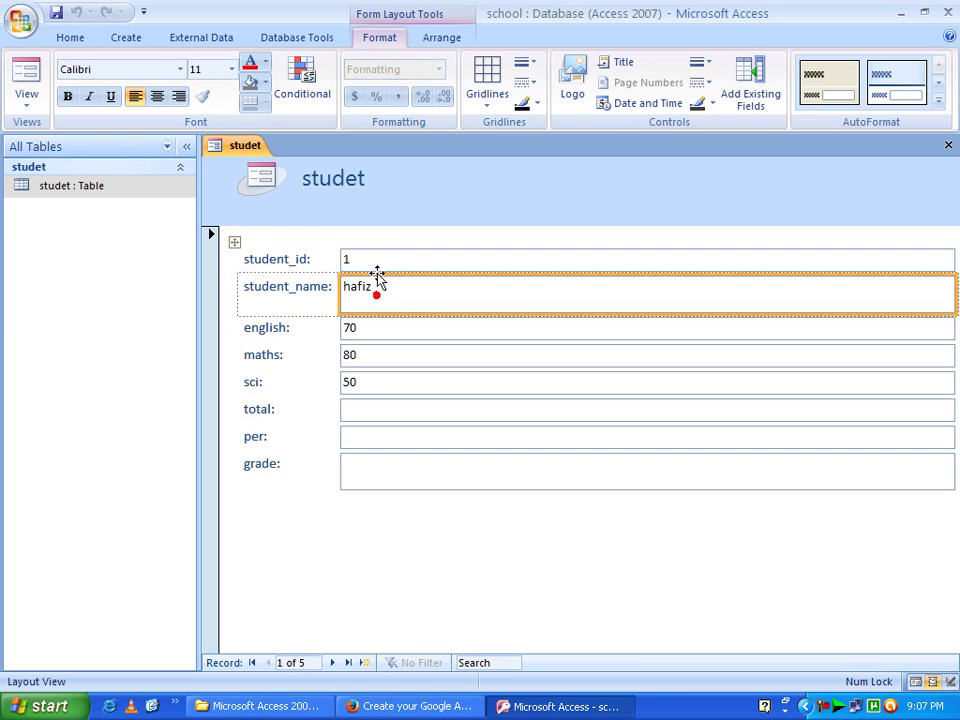
{"action": "left_click", "coordinate": [377, 266]}
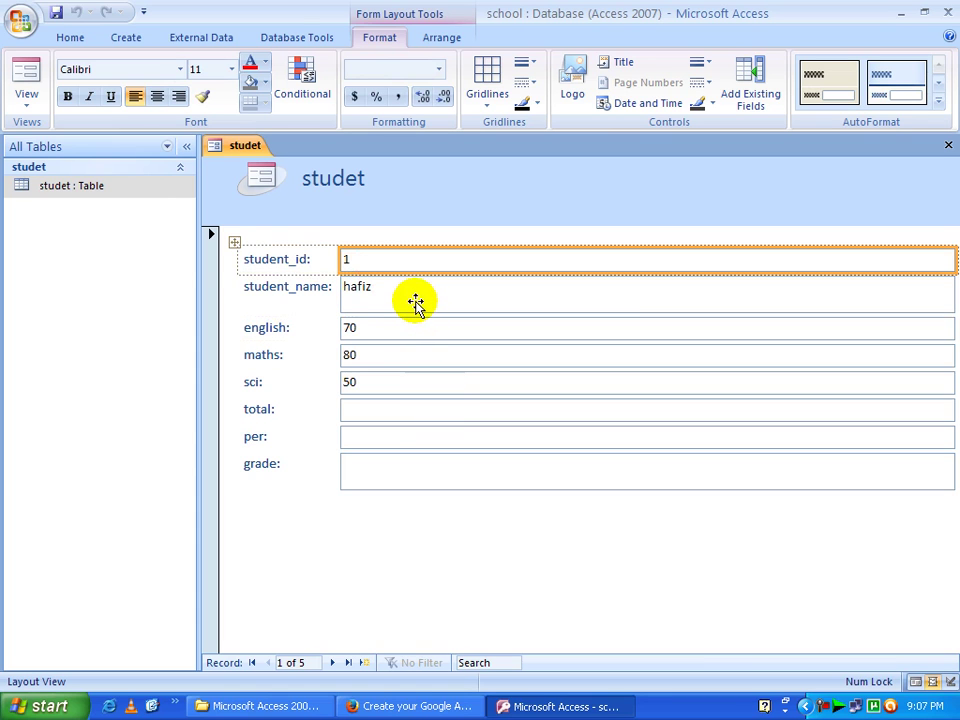
Switch the studet form to Form View and try placing the cursor in the student_name, english, maths and sci fields.
{"action": "left_click", "coordinate": [20, 106]}
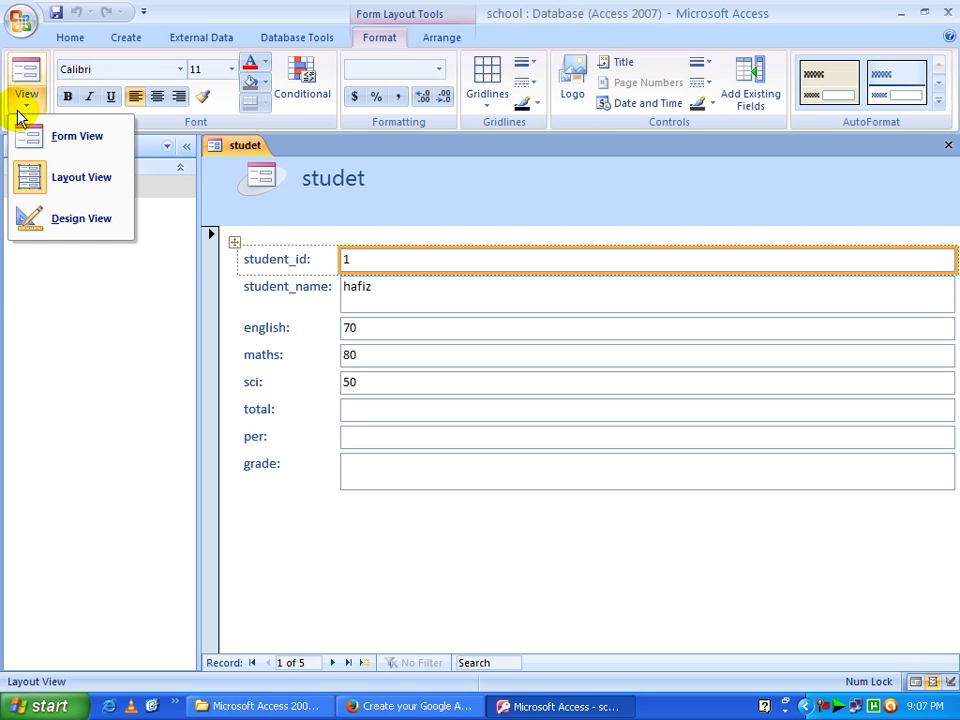
{"action": "left_click", "coordinate": [63, 146]}
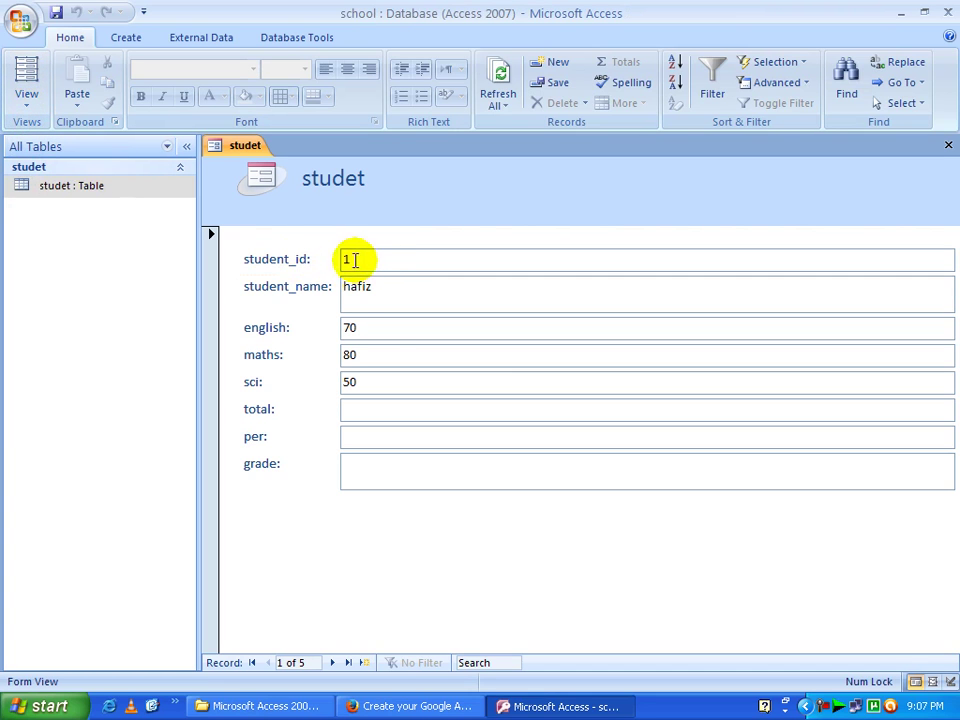
{"action": "left_click", "coordinate": [370, 279]}
{"action": "left_click", "coordinate": [365, 333]}
{"action": "left_click", "coordinate": [366, 356]}
{"action": "left_click", "coordinate": [366, 379]}
{"action": "left_click", "coordinate": [362, 355]}
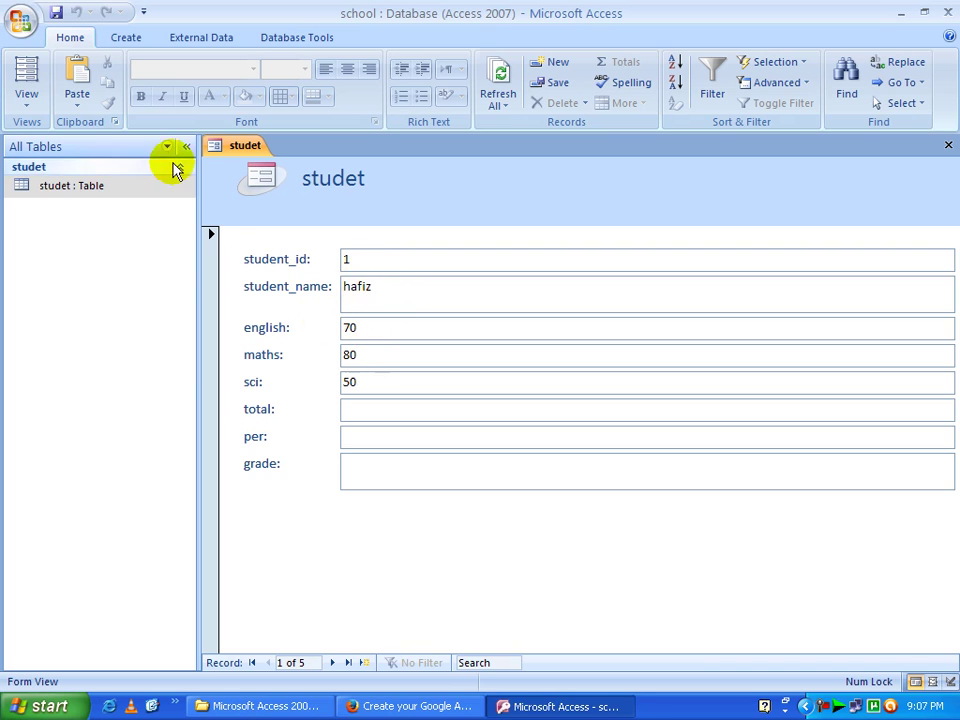
{"action": "left_click", "coordinate": [18, 104]}
{"action": "left_click", "coordinate": [448, 358]}
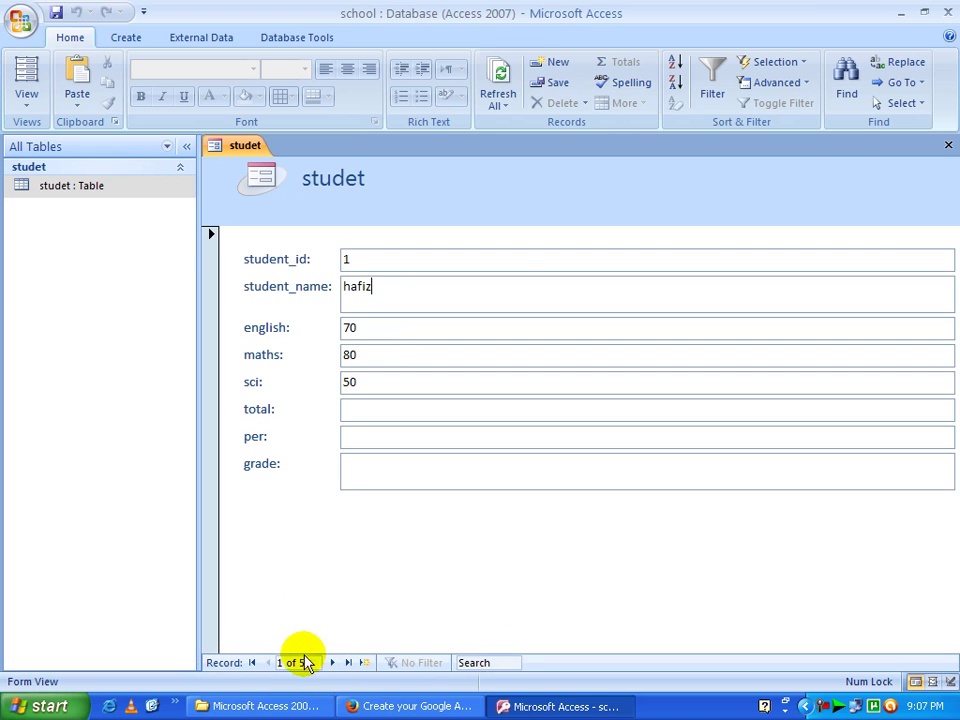
Step forward through the student records one at a time from record 1 to record 5.
{"action": "left_click", "coordinate": [383, 293]}
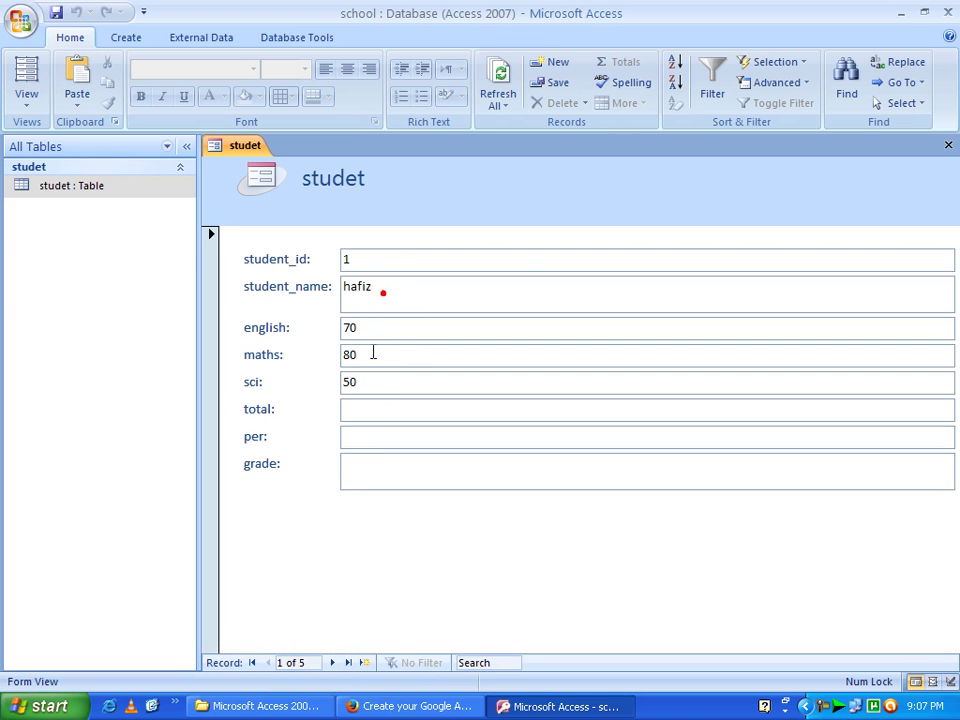
{"action": "left_click", "coordinate": [279, 662]}
{"action": "left_click", "coordinate": [332, 663]}
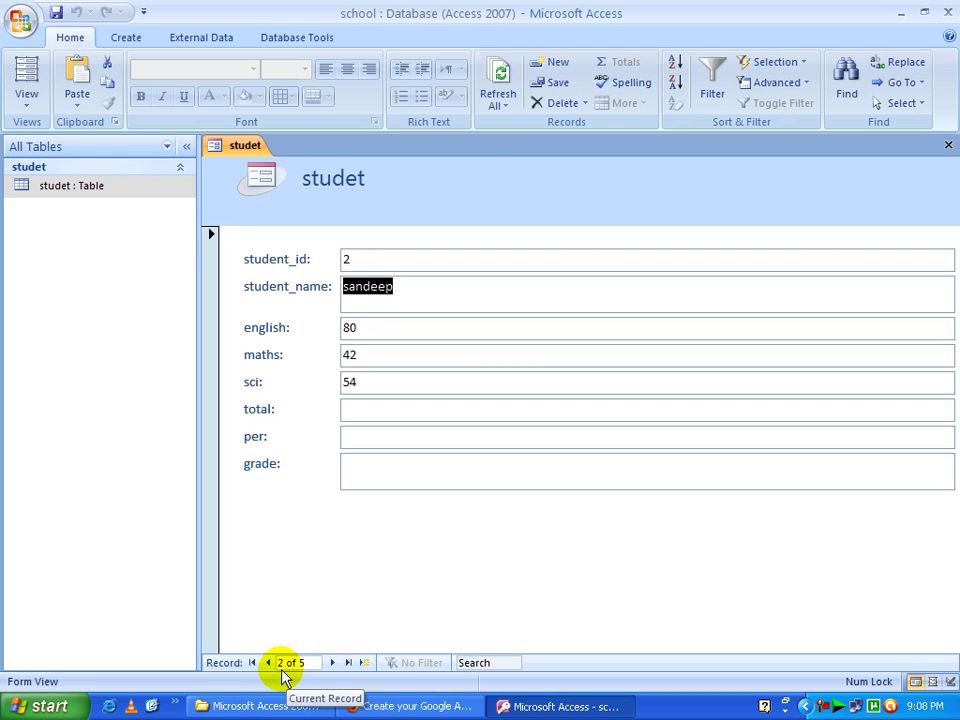
{"action": "left_click", "coordinate": [332, 663]}
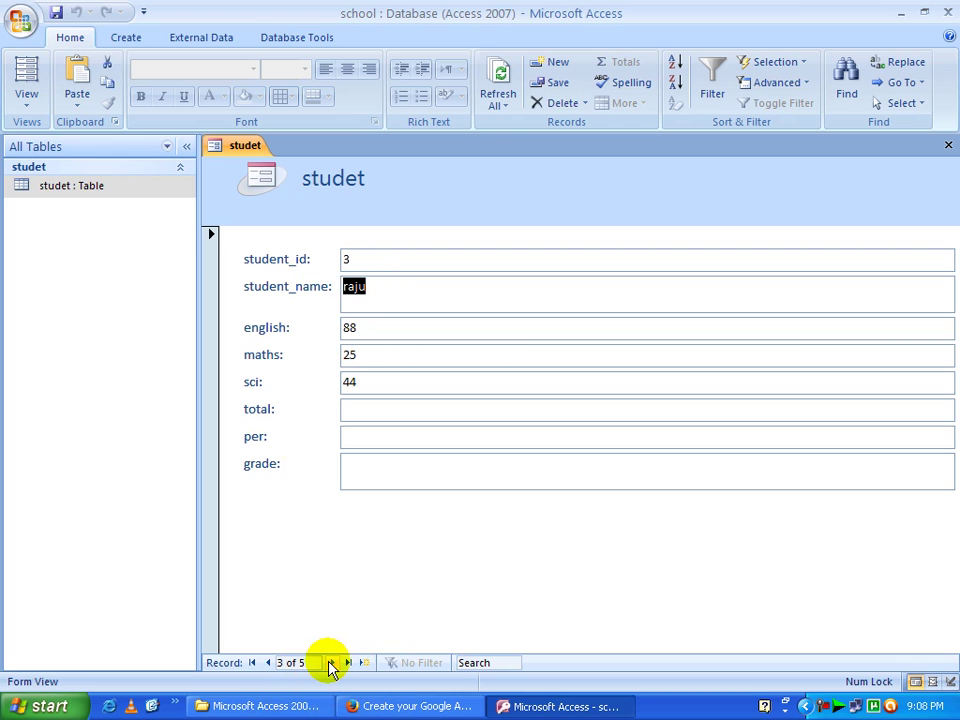
{"action": "left_click", "coordinate": [331, 663]}
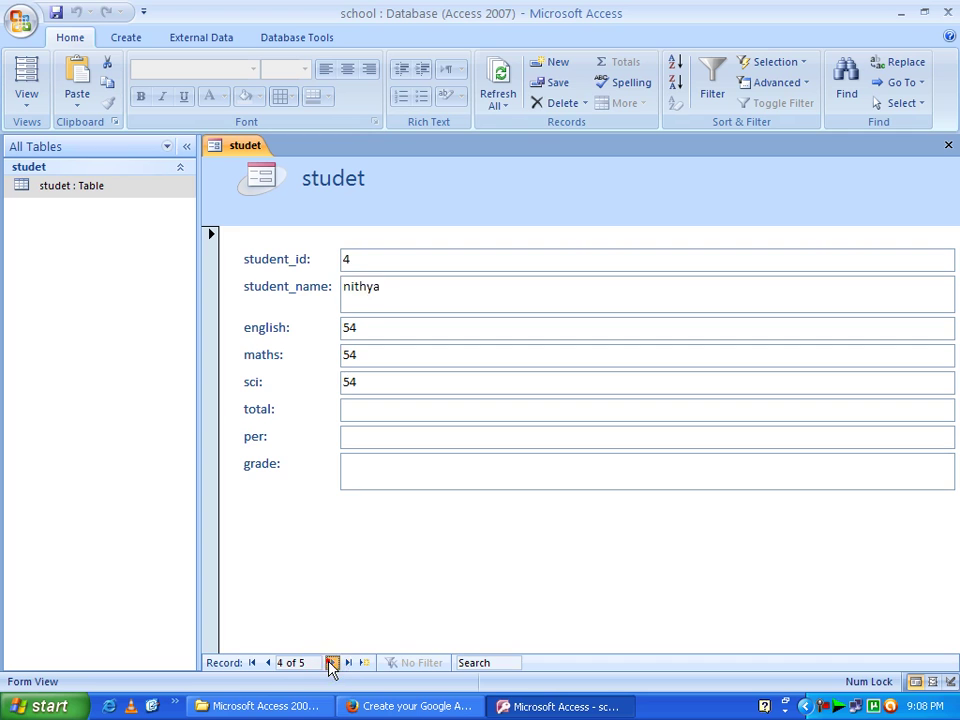
{"action": "left_click", "coordinate": [331, 663]}
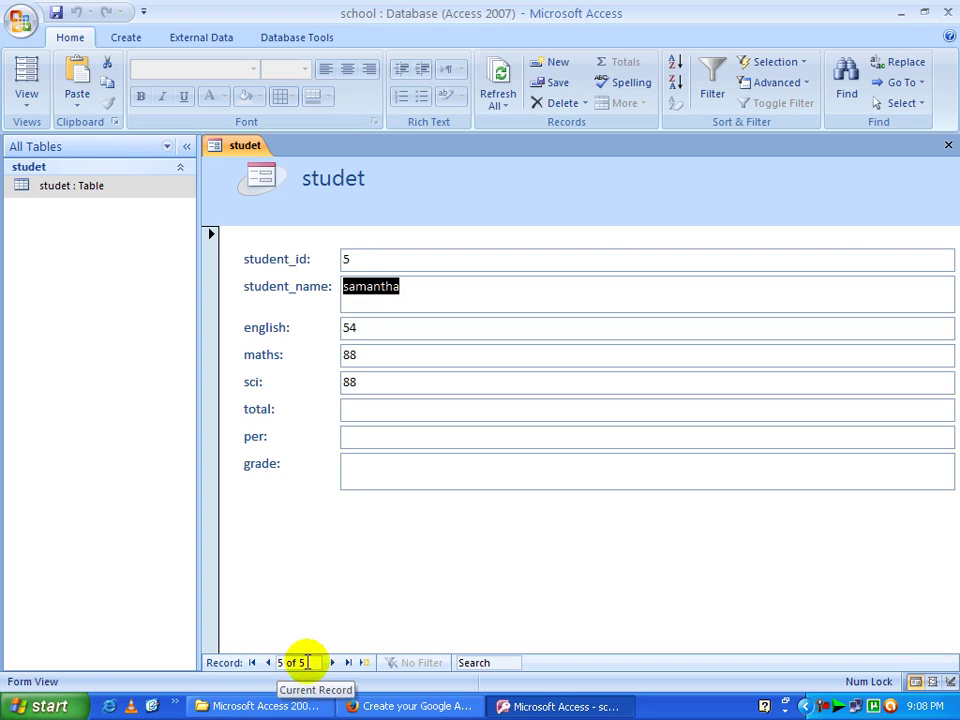
Jump to the first student record and then back to the last one.
{"action": "left_click", "coordinate": [252, 663]}
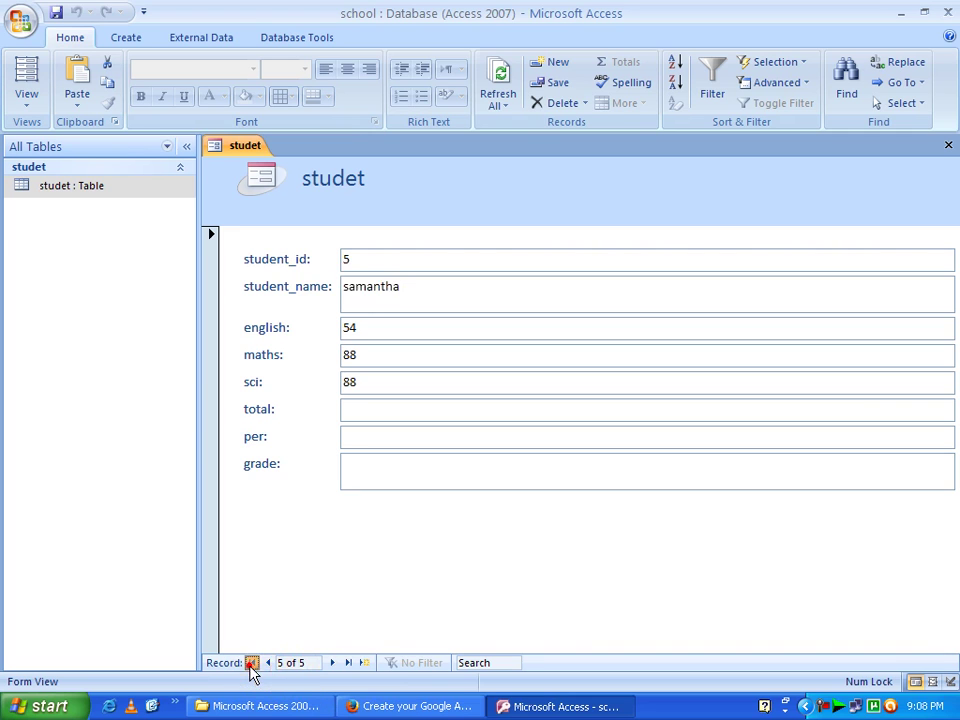
{"action": "left_click", "coordinate": [392, 296]}
{"action": "left_click", "coordinate": [348, 662]}
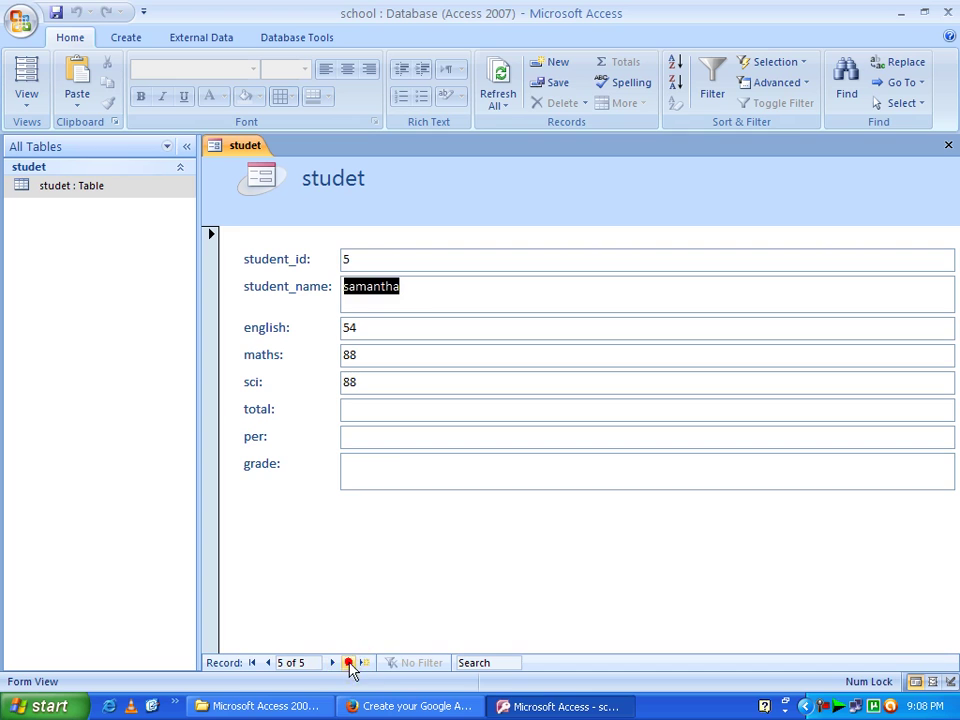
{"action": "left_click", "coordinate": [385, 303]}
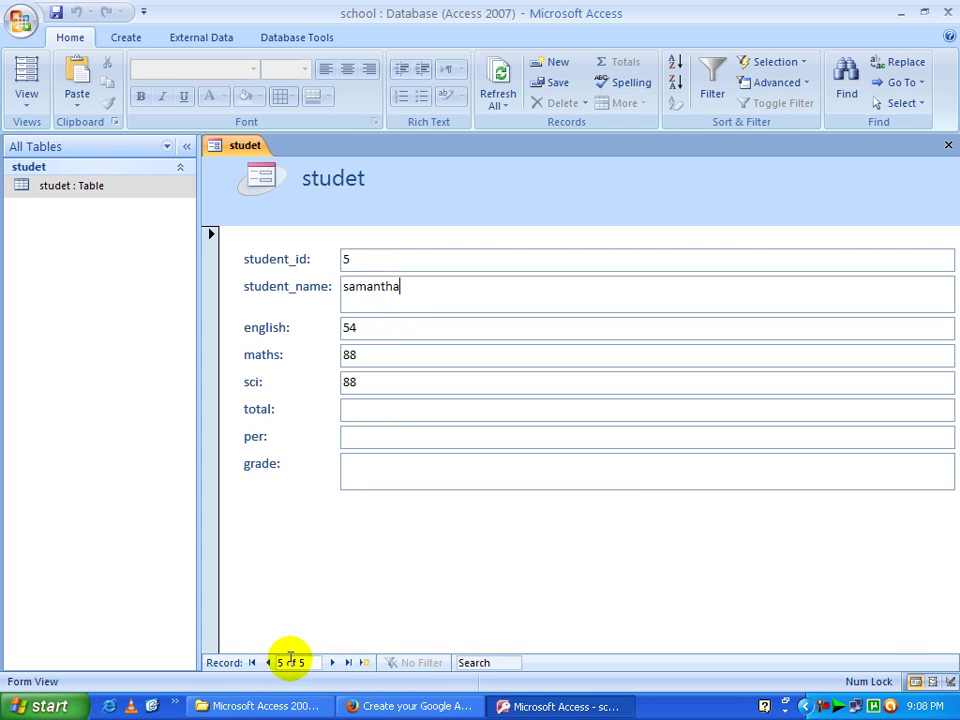
Add a record with the student's name, english 78, maths 87 and sci 65, and start another blank record.
{"action": "left_click", "coordinate": [363, 663]}
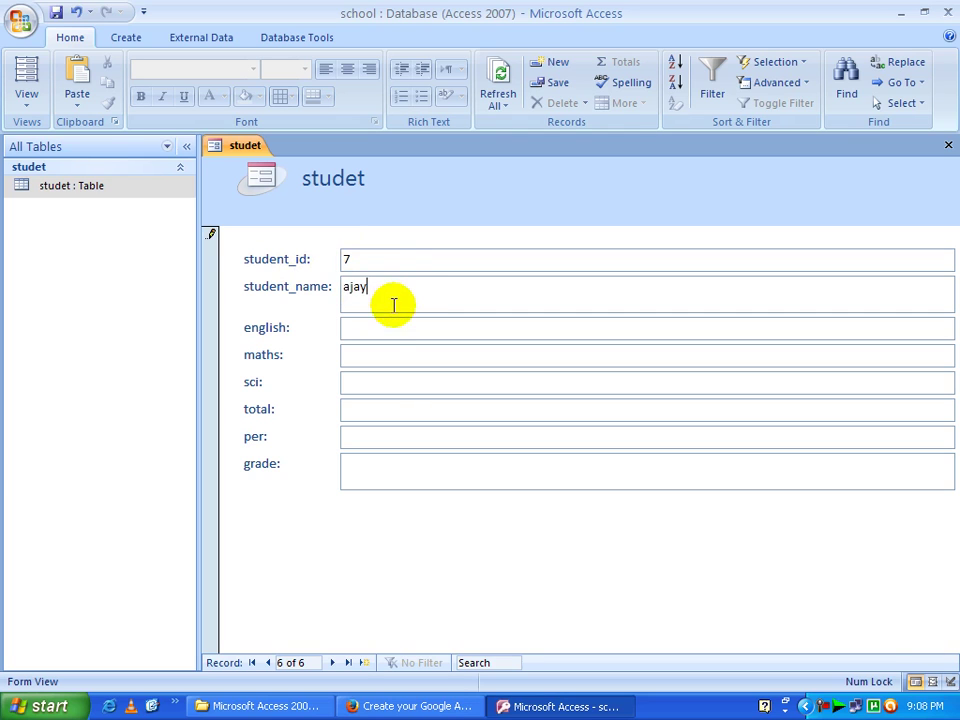
{"action": "left_click", "coordinate": [381, 326]}
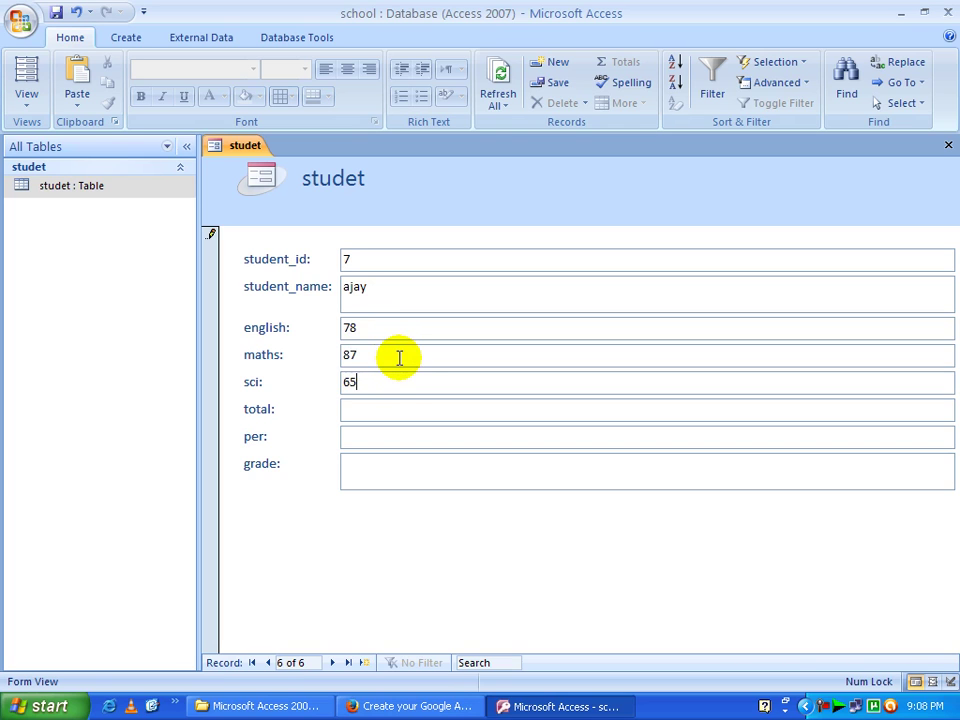
{"action": "left_click", "coordinate": [383, 408]}
{"action": "left_click", "coordinate": [385, 466]}
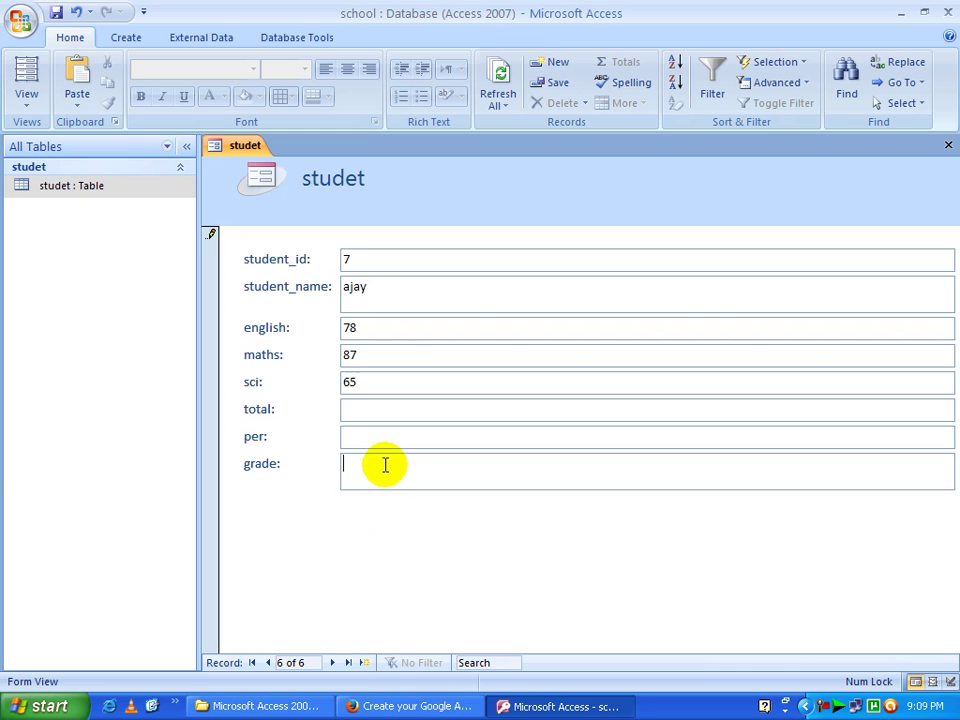
{"action": "left_click", "coordinate": [365, 664]}
{"action": "left_click", "coordinate": [345, 302]}
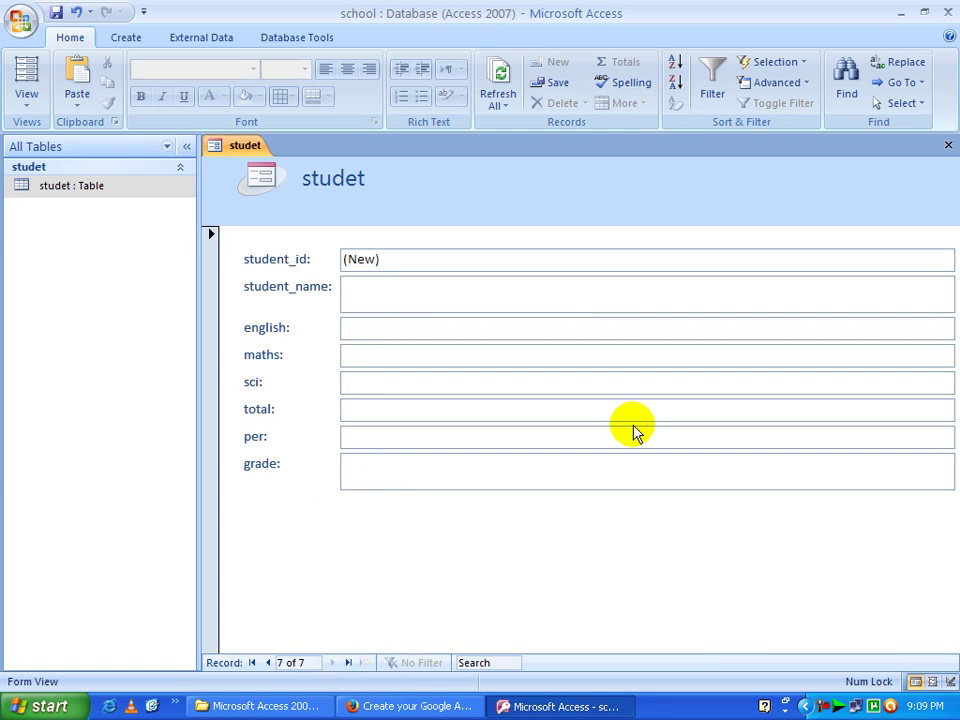
Fill in the blank record with the student's name, english 45, maths 55 and sci 66.
{"action": "type", "text": "sampath"}
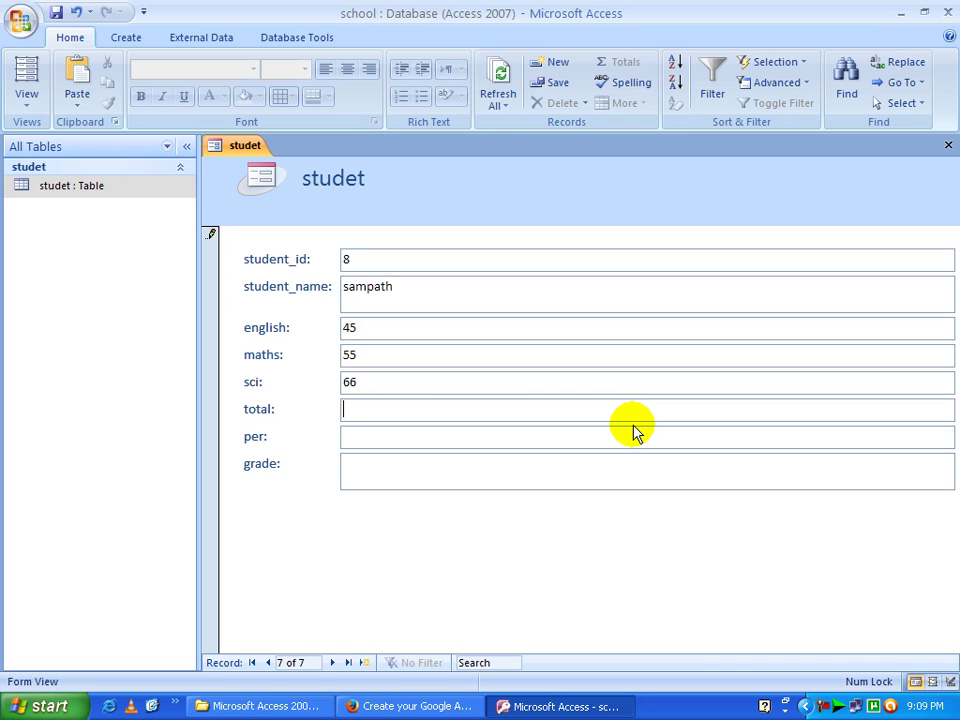
{"action": "left_click", "coordinate": [464, 434]}
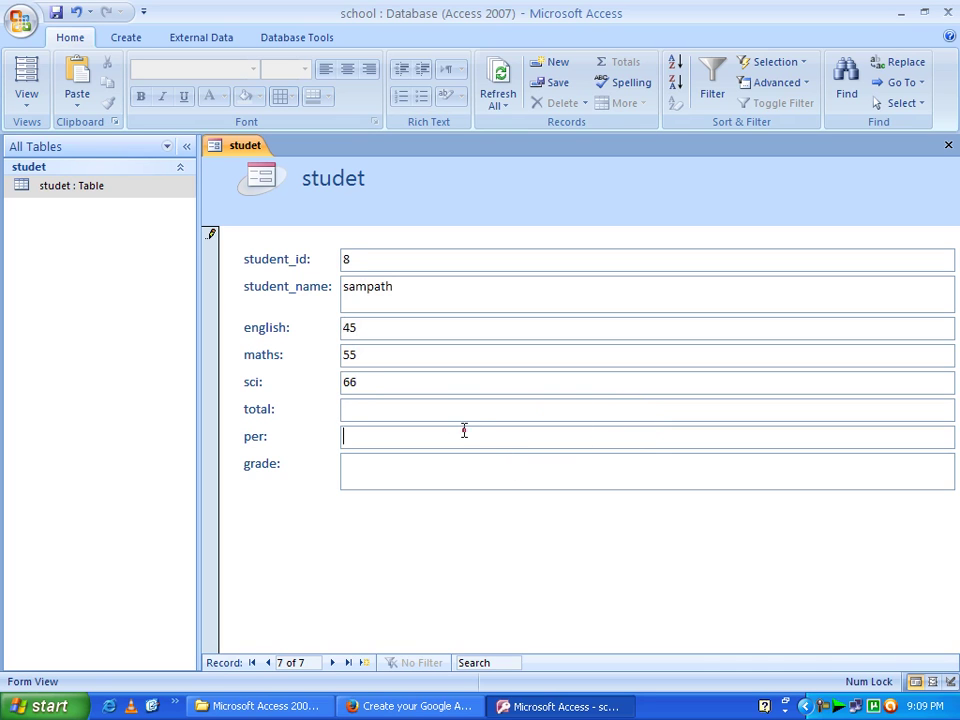
{"action": "left_click", "coordinate": [418, 370]}
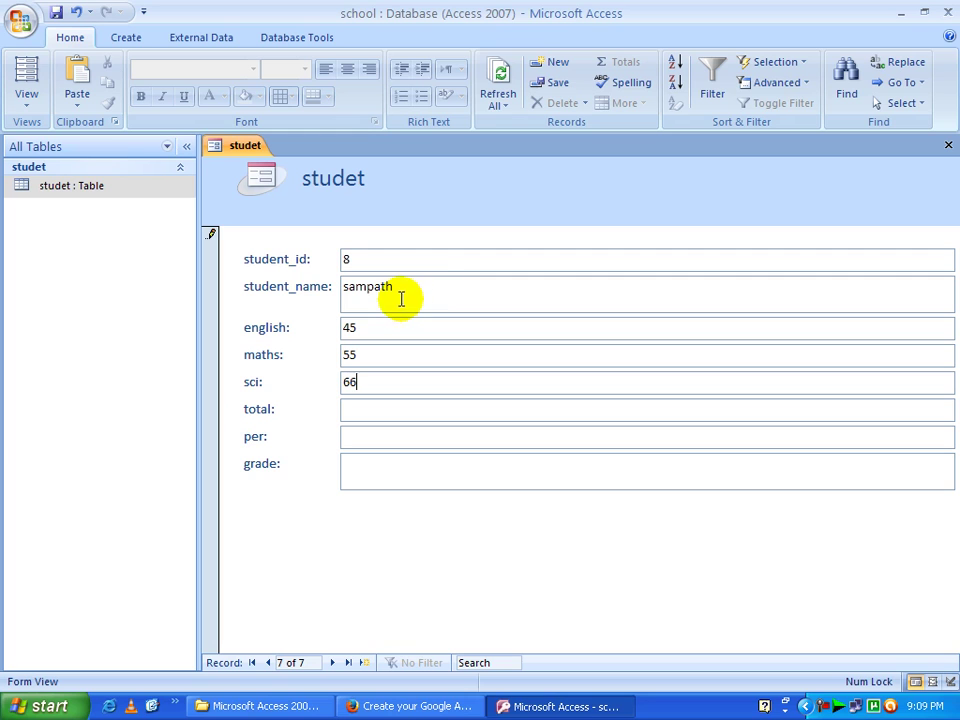
{"action": "left_click", "coordinate": [424, 286]}
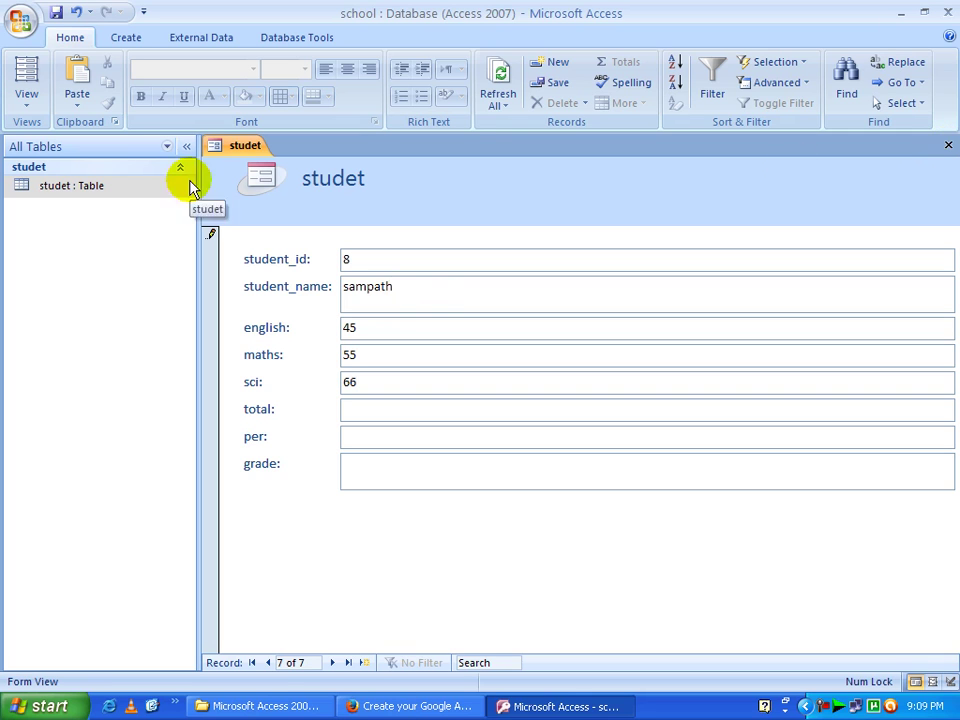
Close the studet form and save its design under the form name studet_details.
{"action": "left_click", "coordinate": [948, 146]}
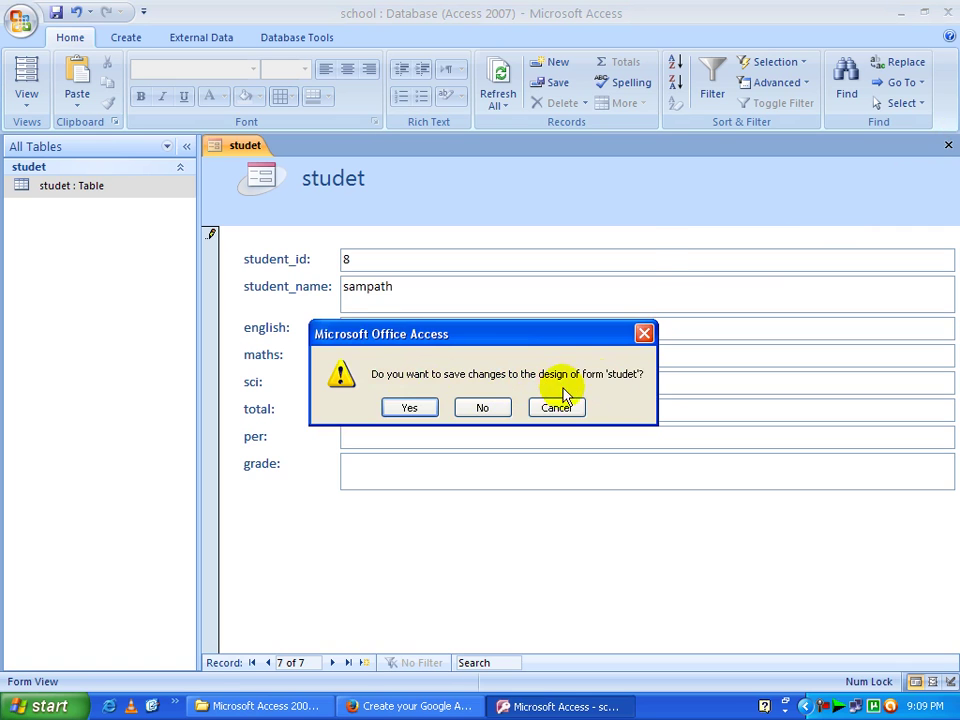
{"action": "left_click", "coordinate": [431, 404]}
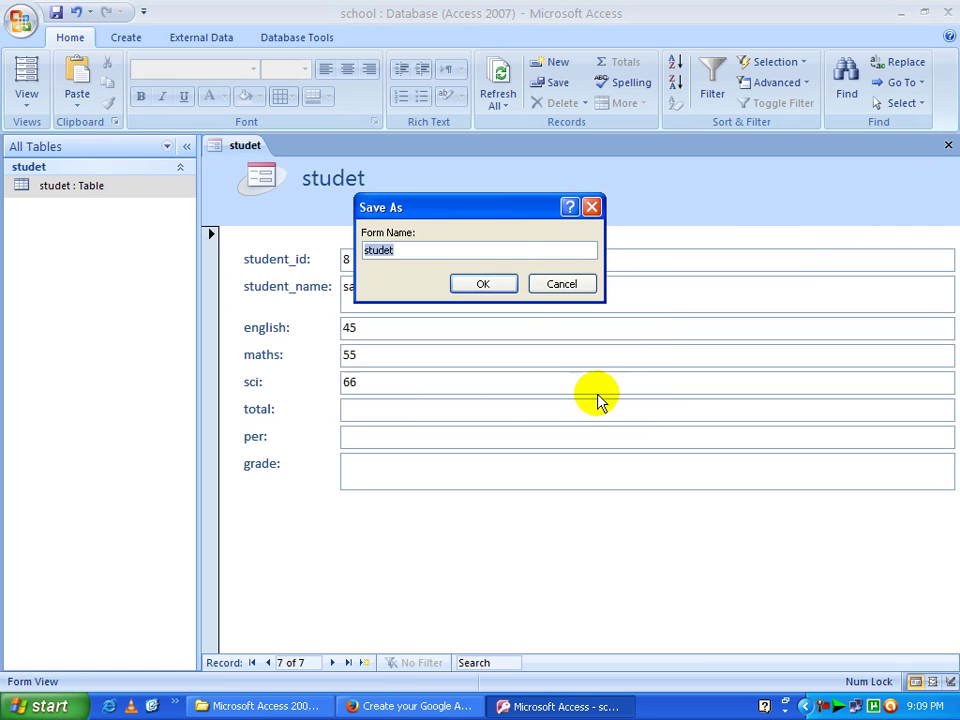
{"action": "left_click", "coordinate": [482, 256]}
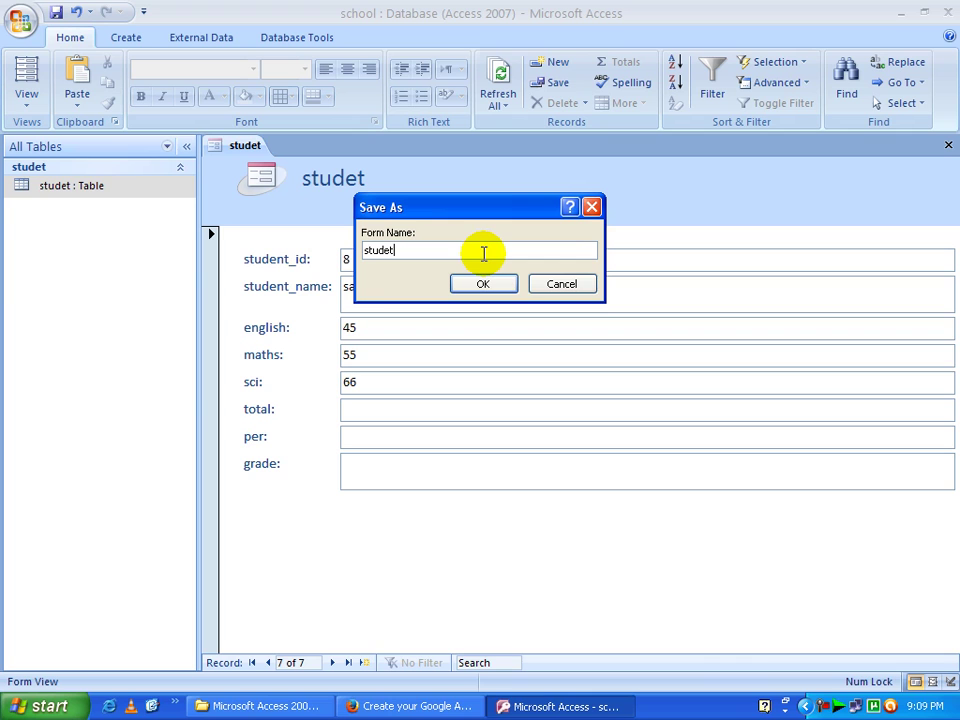
{"action": "type", "text": "_details"}
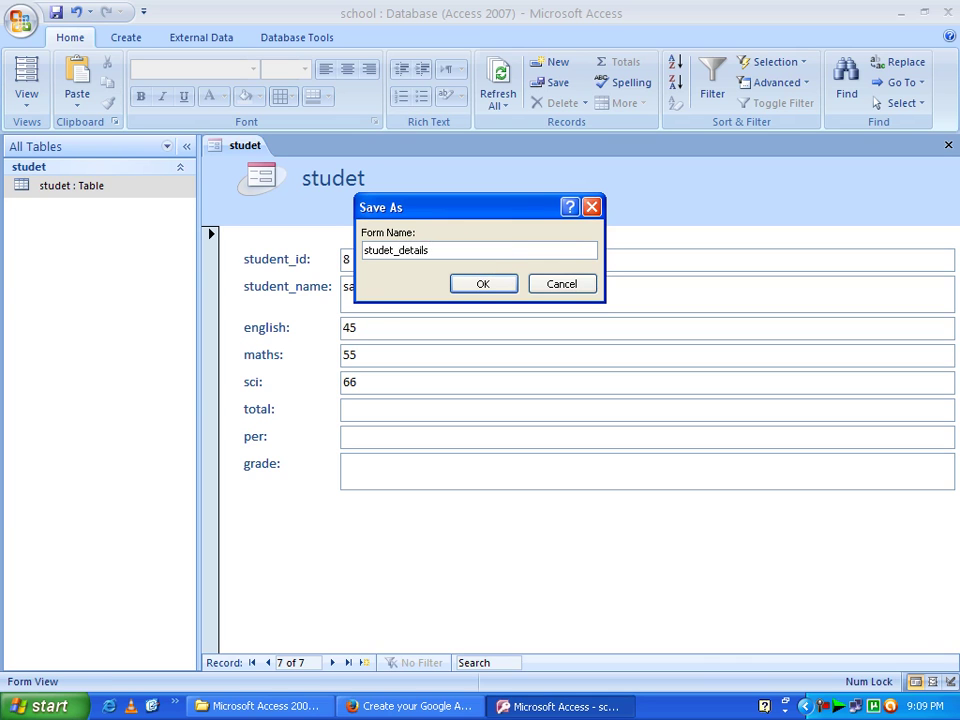
{"action": "left_click", "coordinate": [469, 284]}
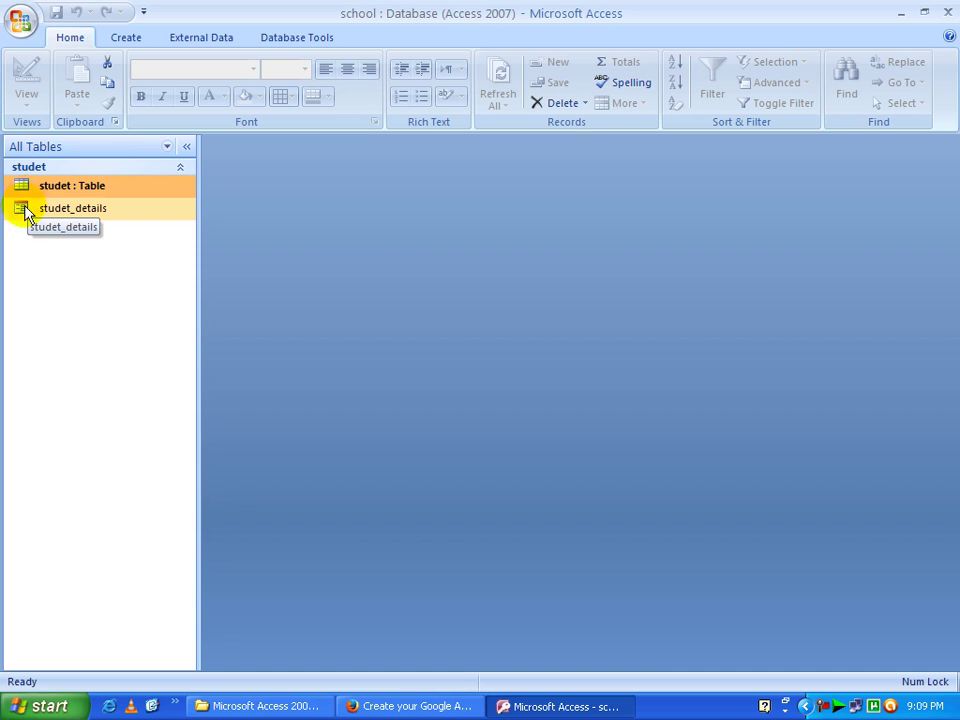
{"action": "left_click", "coordinate": [94, 262]}
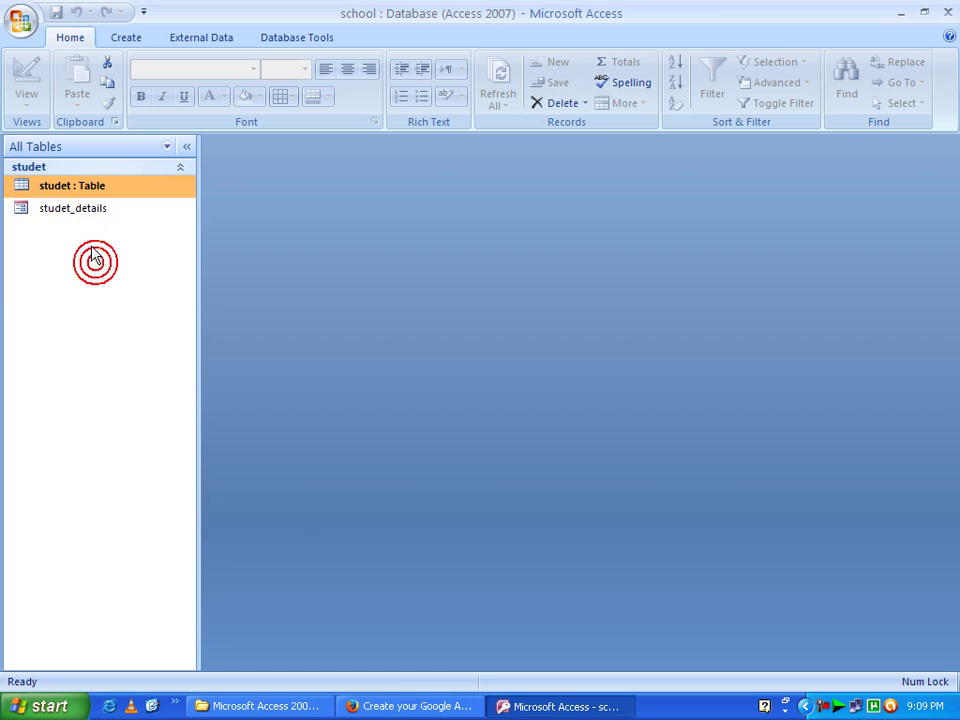
Open the studet table and check the rows of the two newly added students.
{"action": "double_click", "coordinate": [84, 186]}
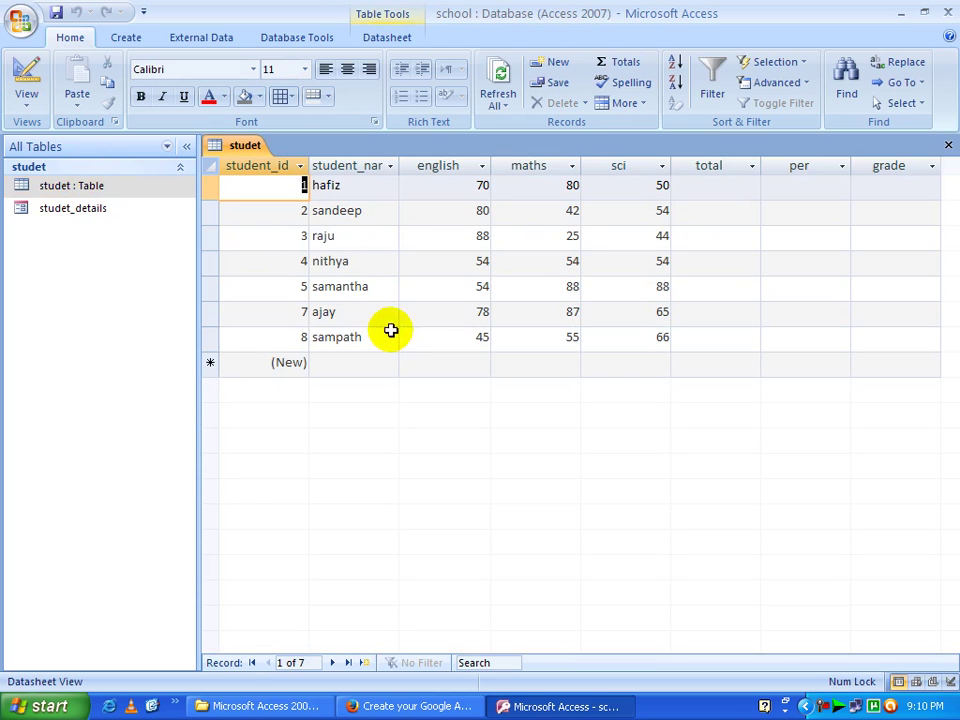
{"action": "left_click", "coordinate": [343, 311]}
{"action": "left_click", "coordinate": [376, 336]}
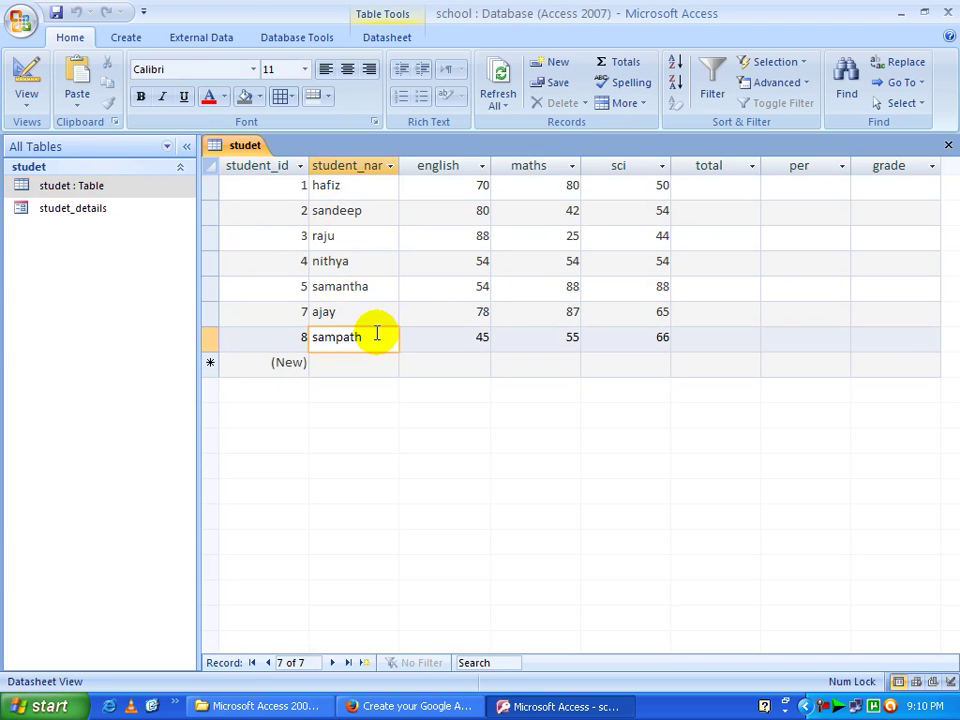
{"action": "left_click", "coordinate": [350, 363]}
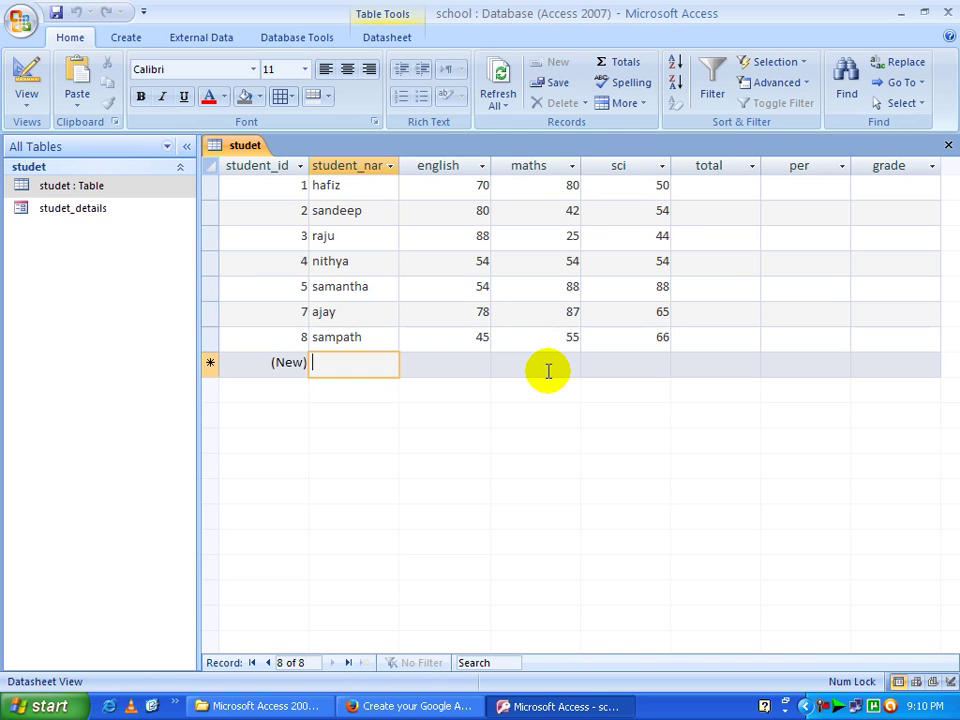
Open the saved studet_details form and place the cursor in its student_name and student_id fields.
{"action": "left_click", "coordinate": [70, 214]}
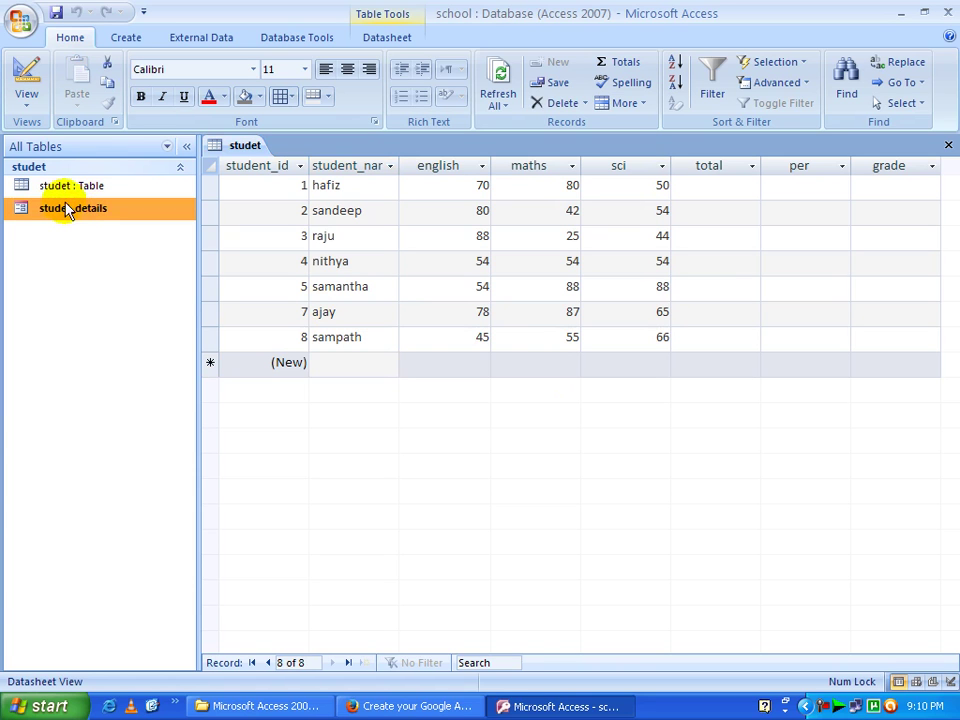
{"action": "double_click", "coordinate": [73, 213]}
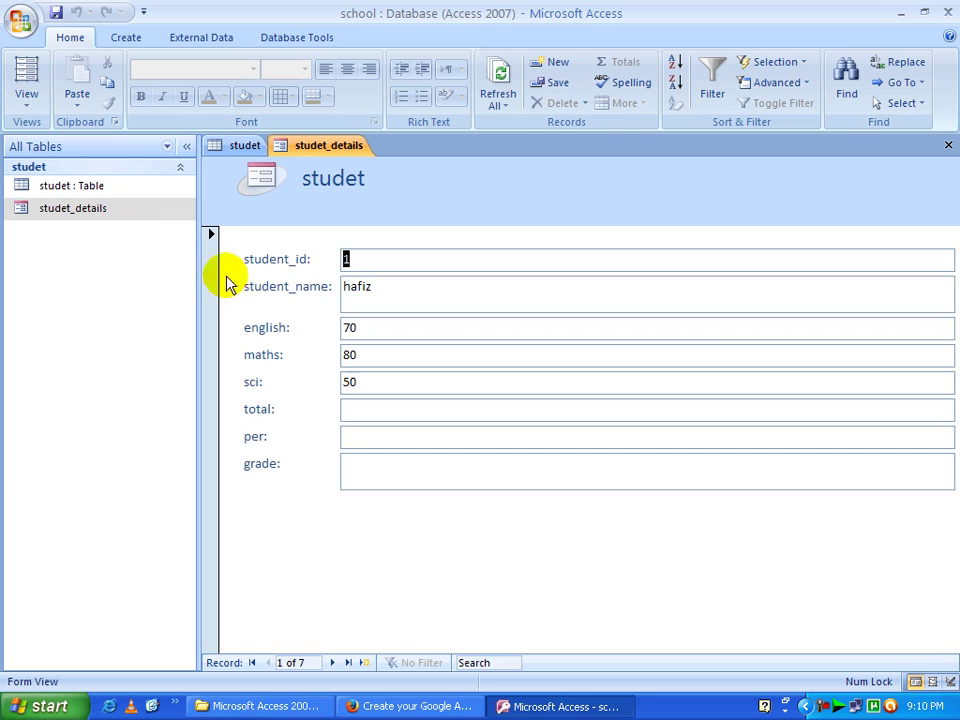
{"action": "left_click", "coordinate": [419, 286]}
{"action": "left_click", "coordinate": [392, 256]}
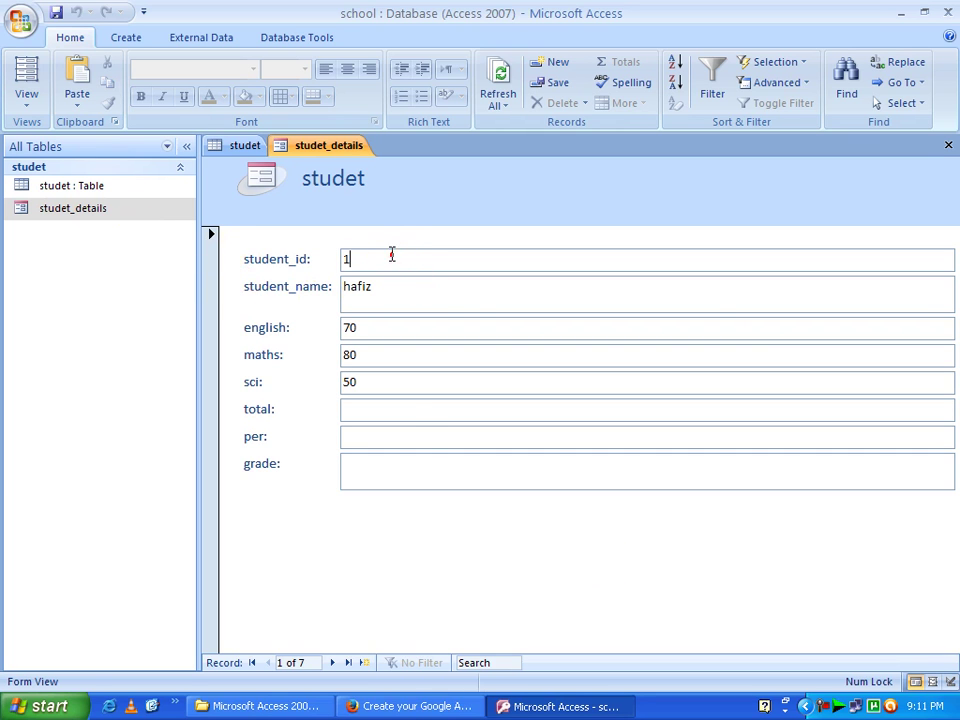